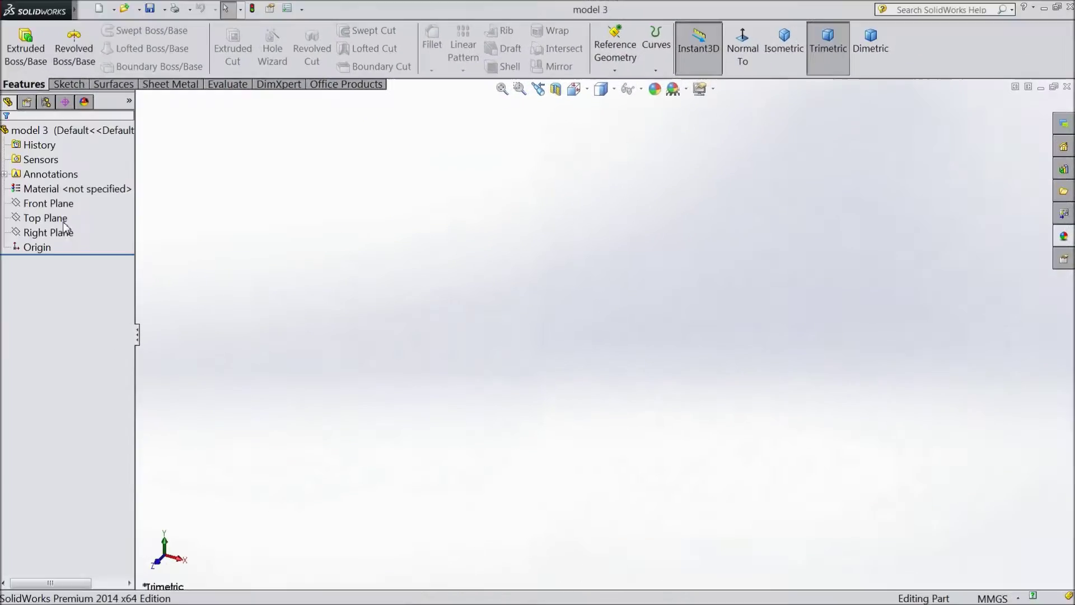
Select the Top Plane of model 3 as the sketch plane
click(63, 218)
Start a sketch on the Top Plane and draw a vertical centerline through the origin
click(72, 205)
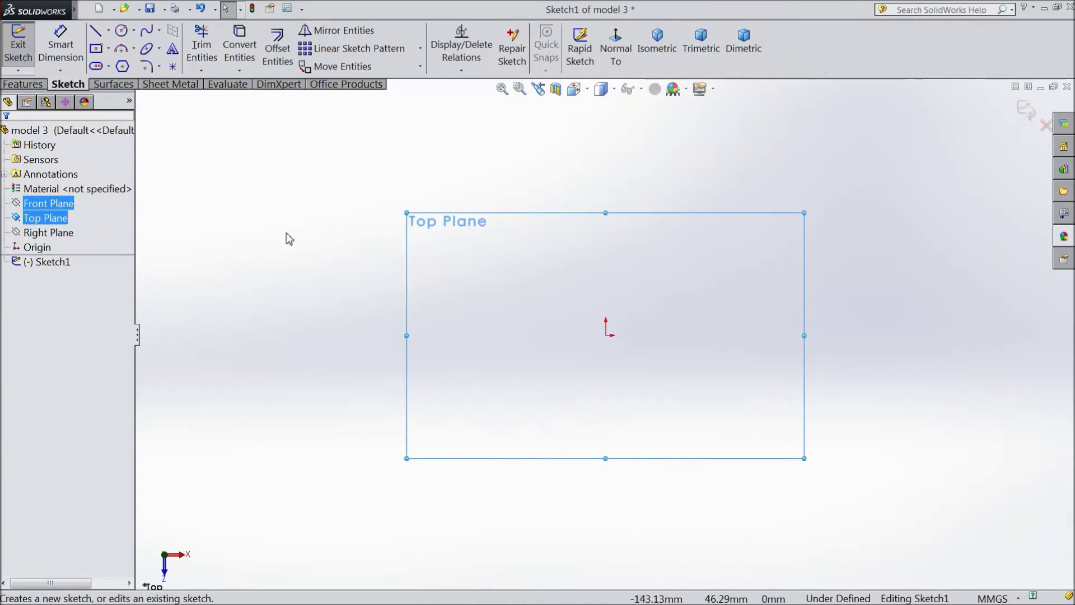
click(109, 31)
click(123, 61)
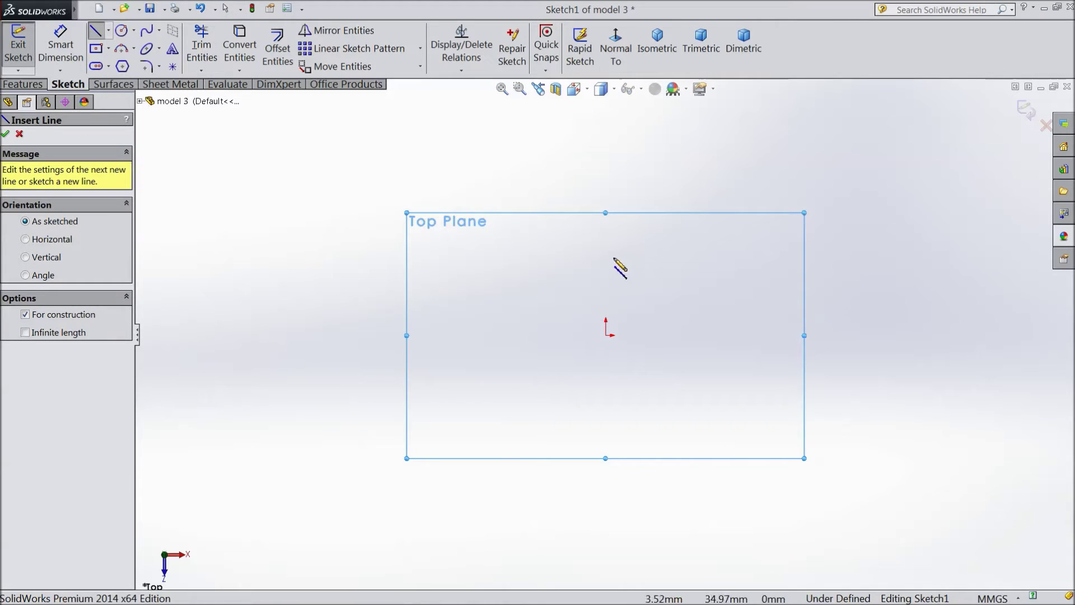
click(605, 239)
click(606, 335)
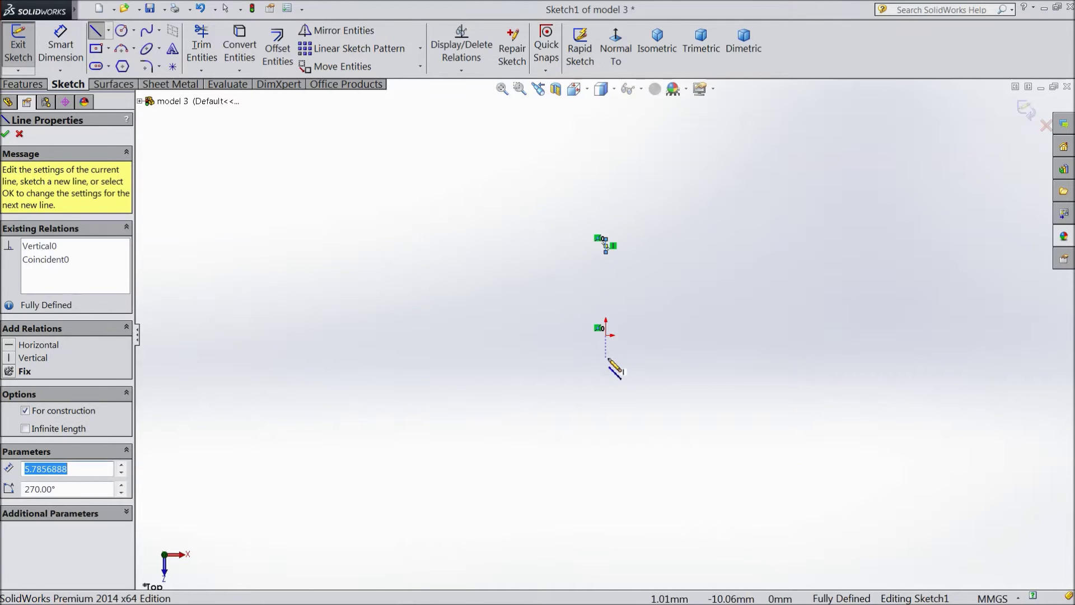
click(609, 419)
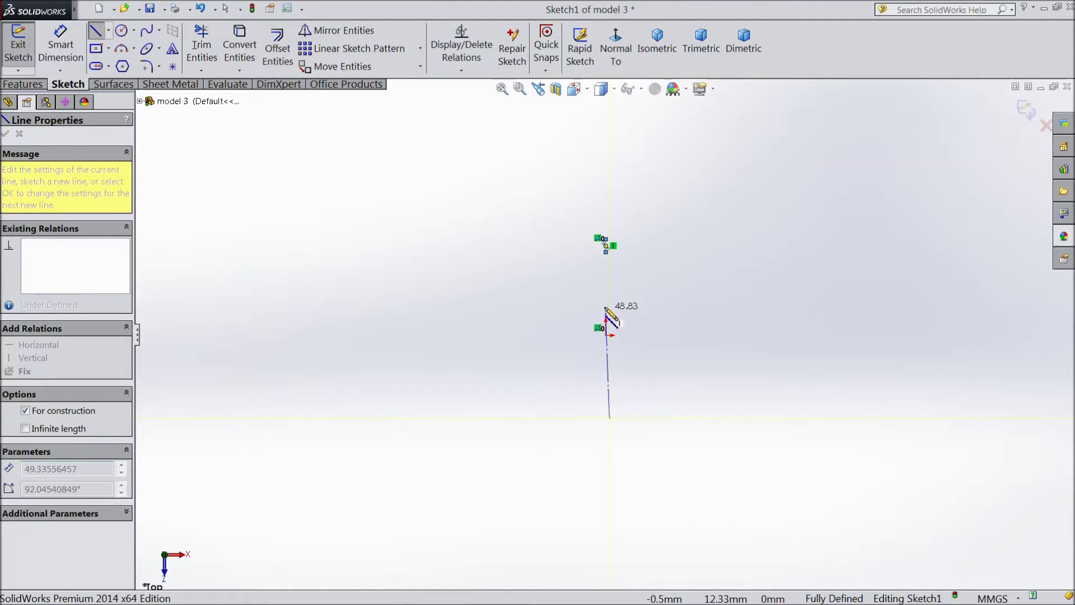
click(609, 265)
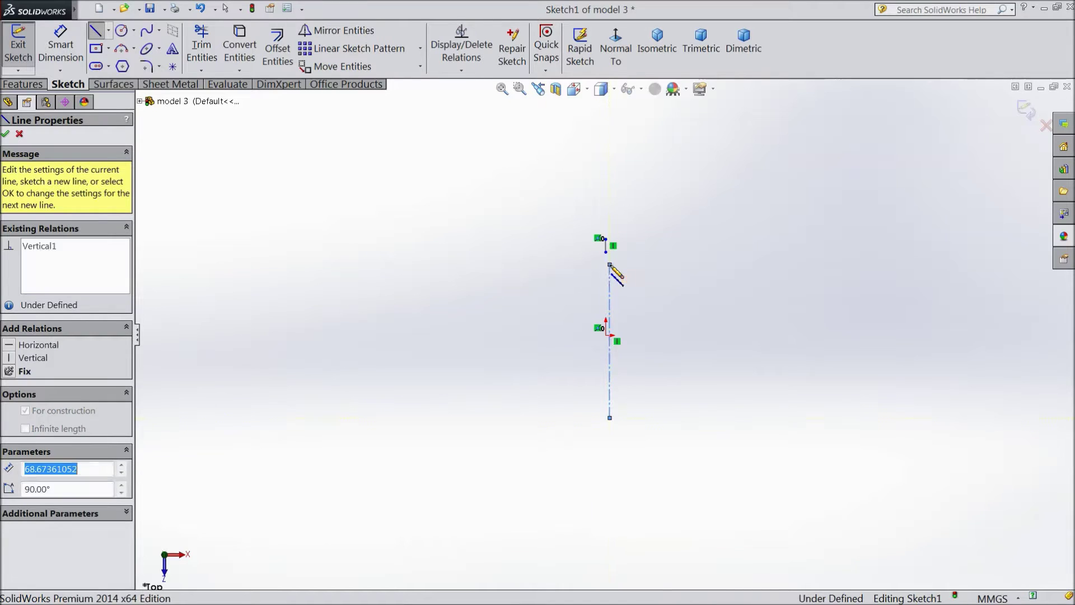
right_click(643, 272)
click(698, 130)
Delete the stray short segment and fix the centerline's midpoint on the origin
scroll(631, 320, down, 3)
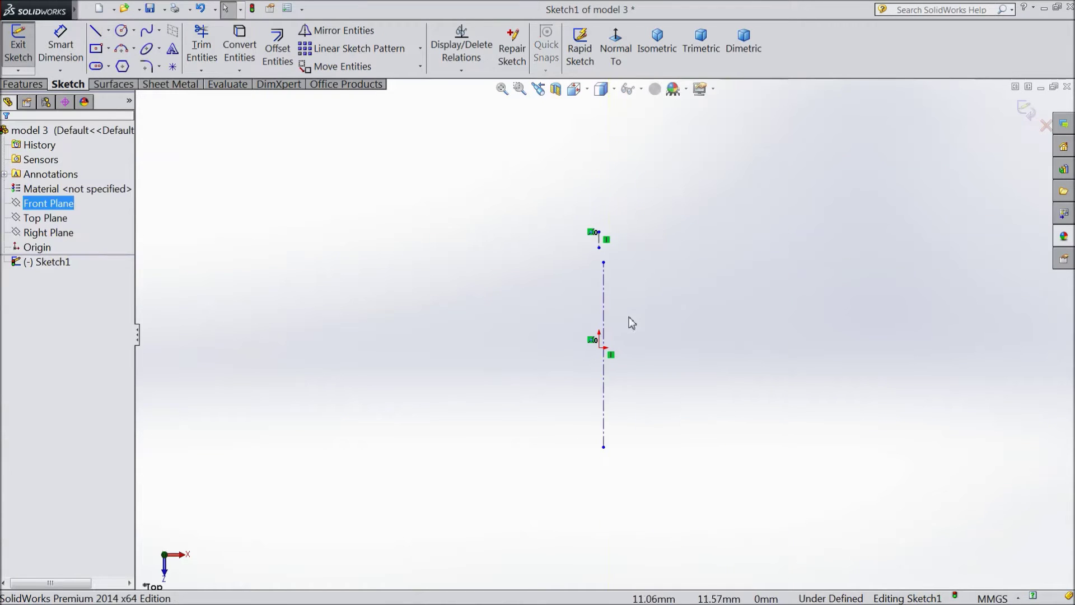
click(587, 184)
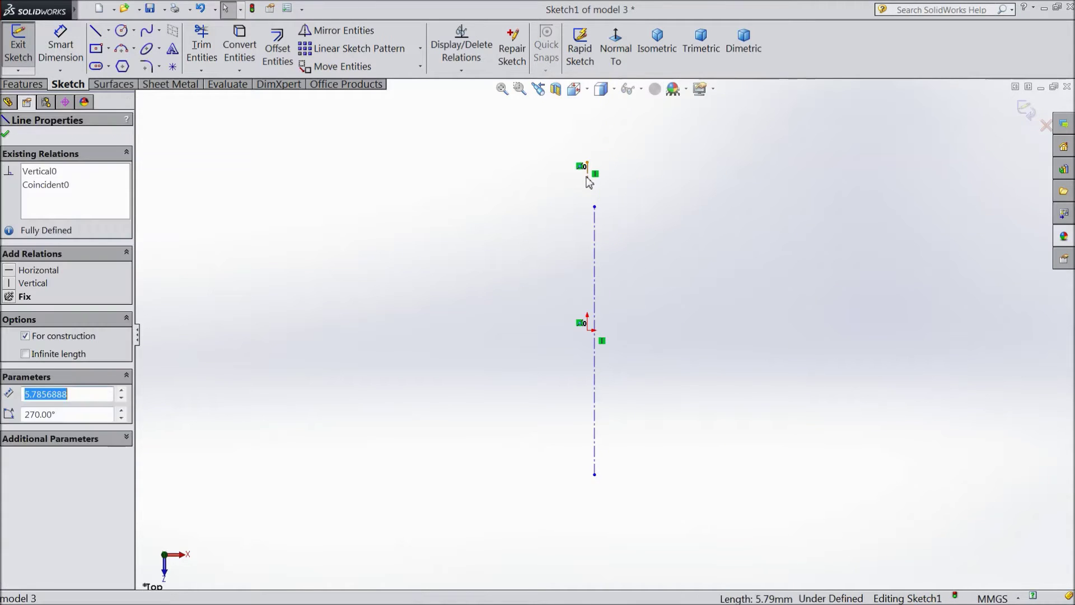
key(Delete)
click(595, 284)
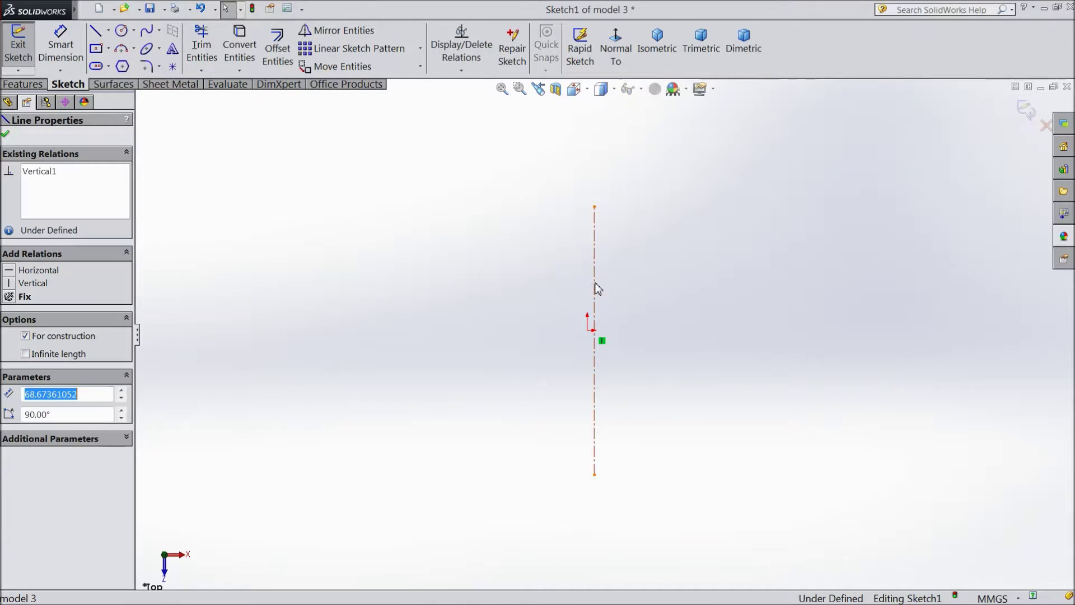
ctrl+click(587, 332)
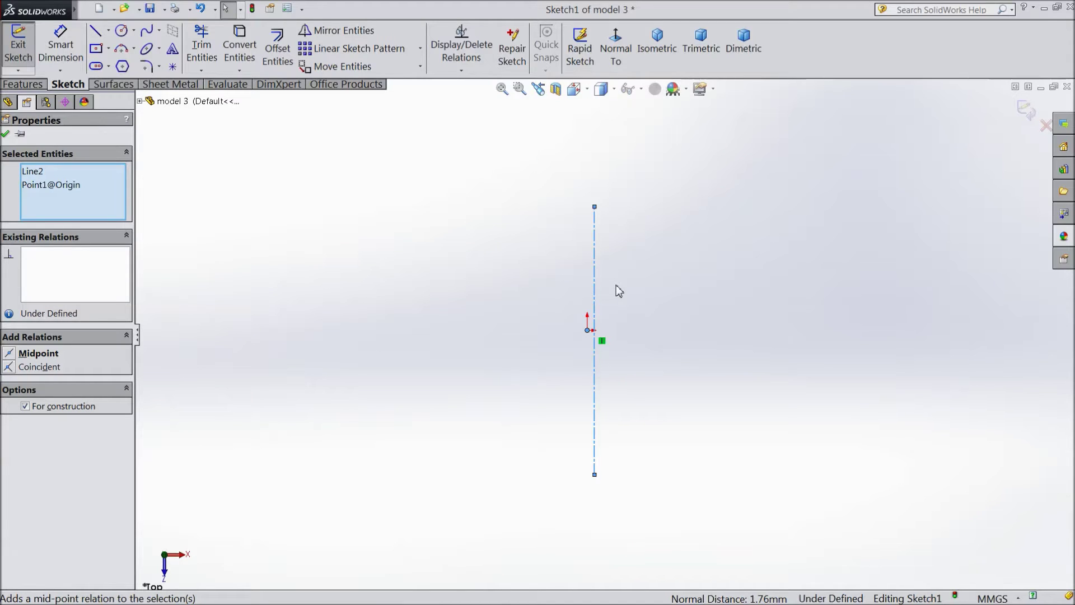
click(6, 134)
Draw circles centred on the top and bottom ends of the centerline
click(121, 30)
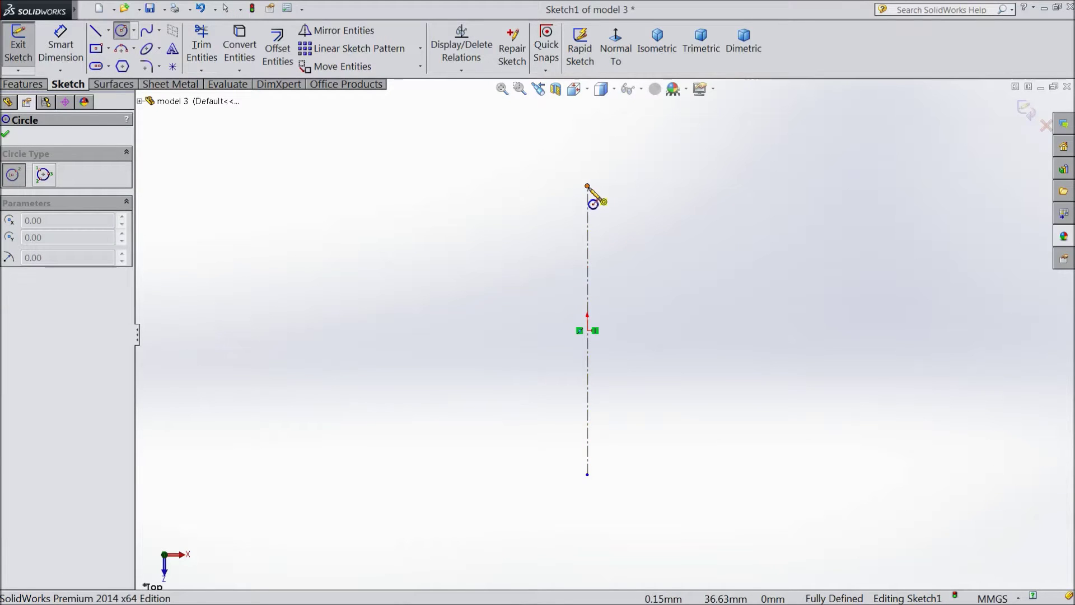
click(587, 186)
click(622, 223)
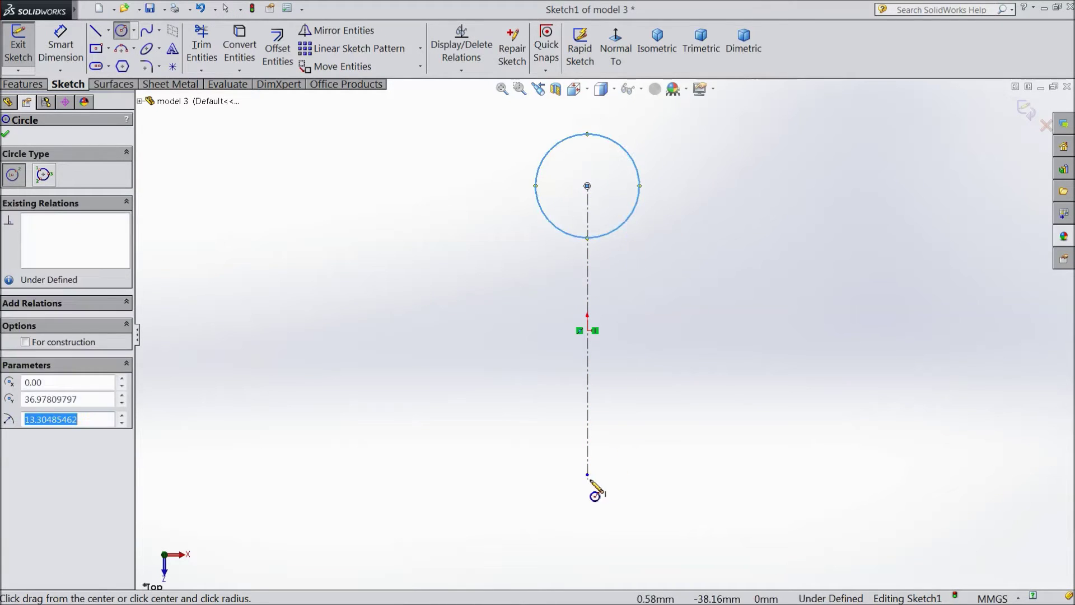
click(587, 474)
click(677, 465)
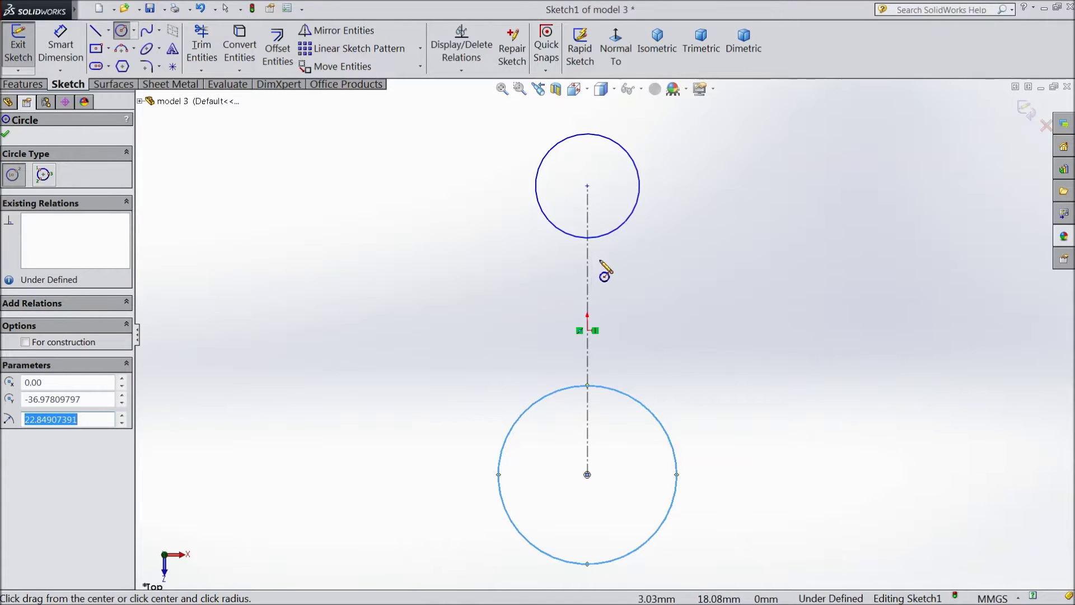
click(5, 136)
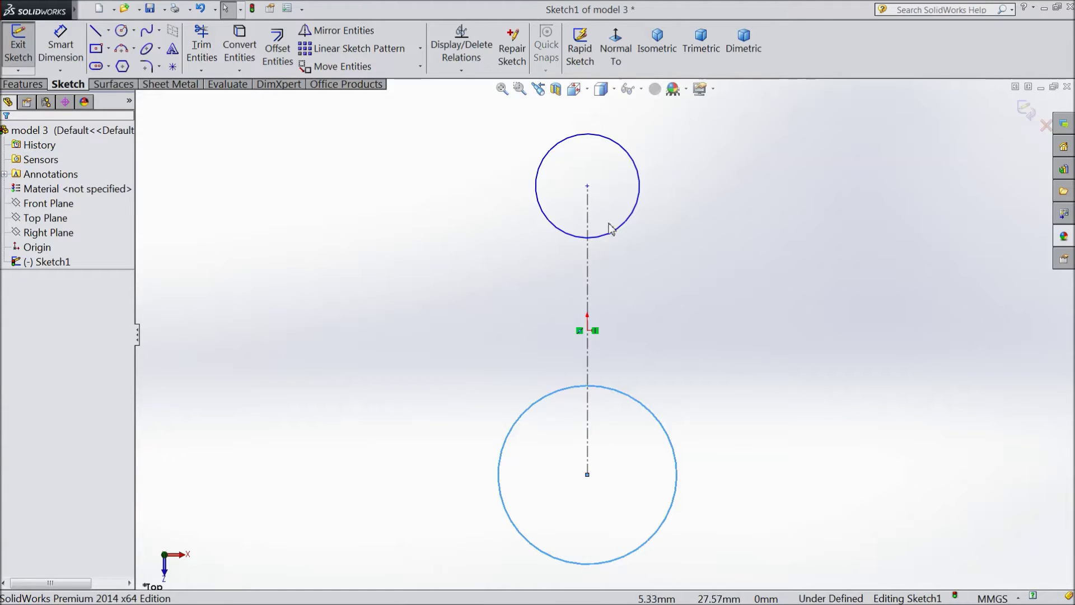
Give both circles an Equal relation so they share one radius
click(624, 233)
ctrl+click(629, 228)
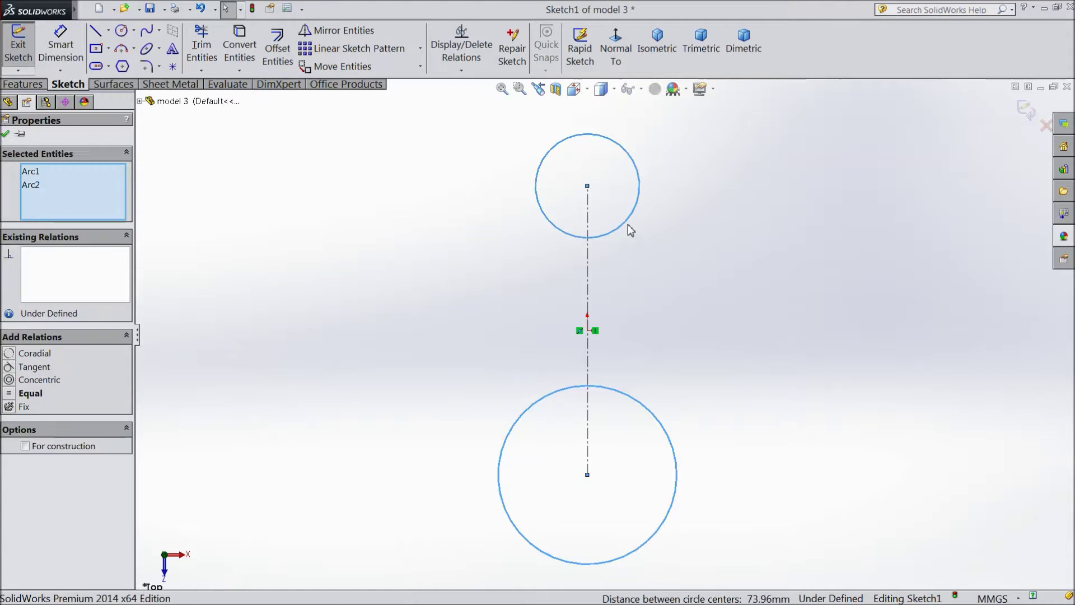
click(12, 393)
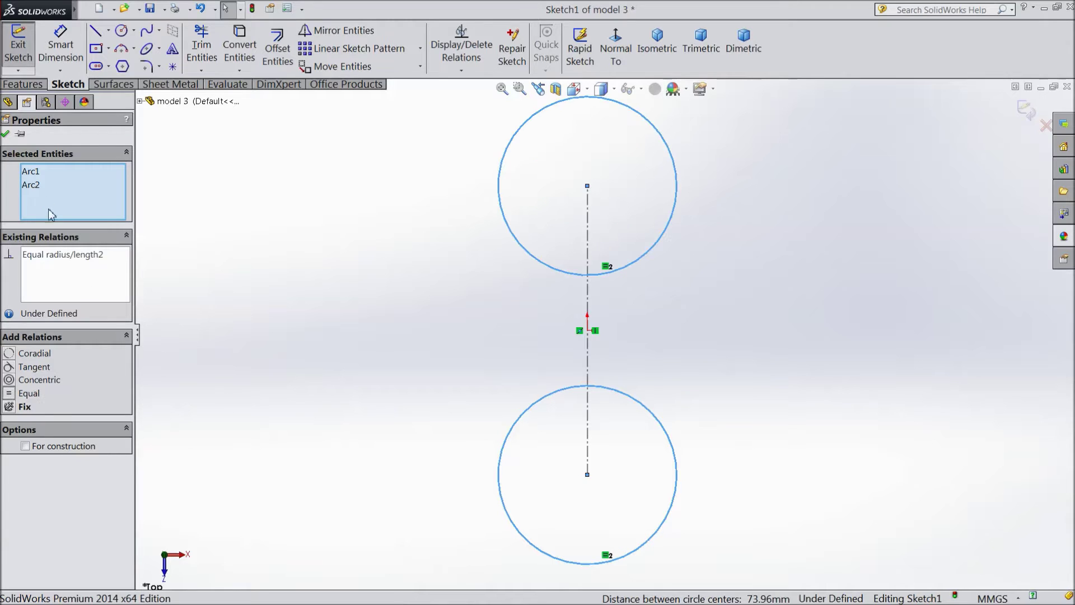
click(60, 45)
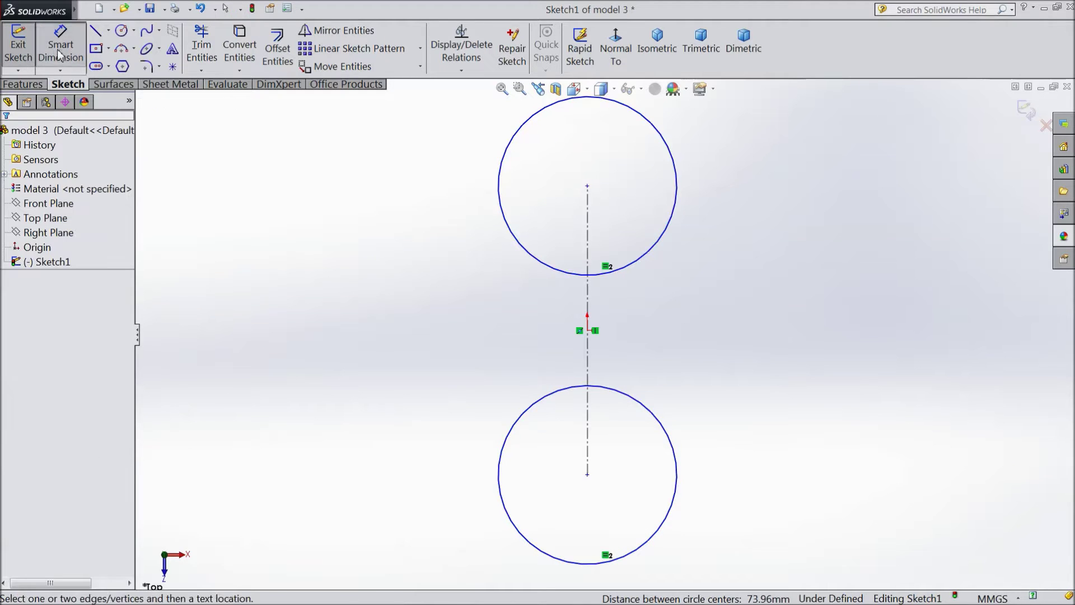
click(653, 254)
Dimension the top circle to Ø40 and the circle centres 60 mm apart
click(757, 213)
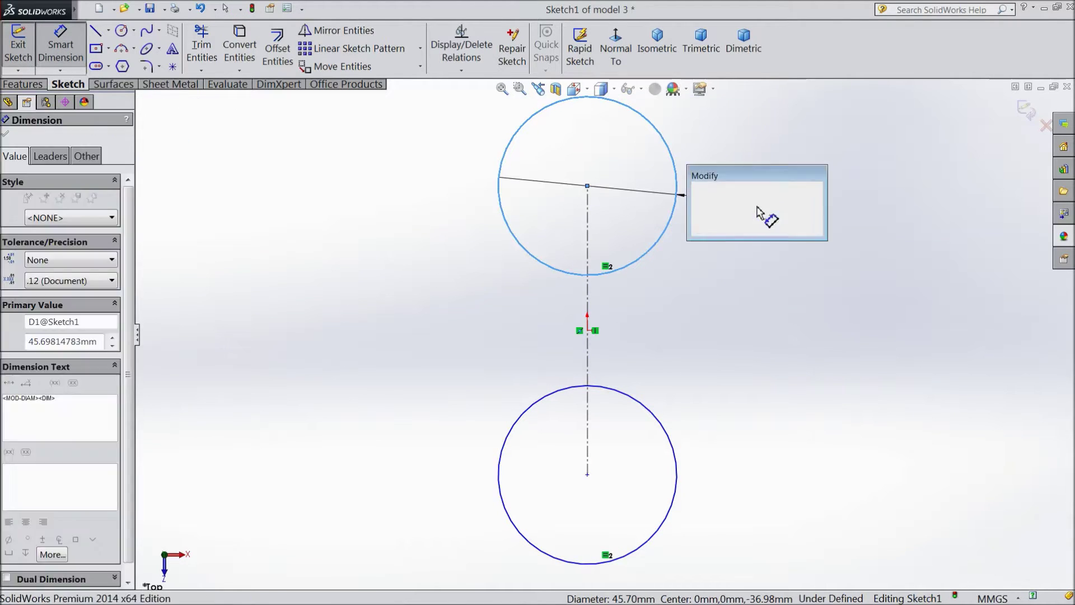
text(40)
click(697, 190)
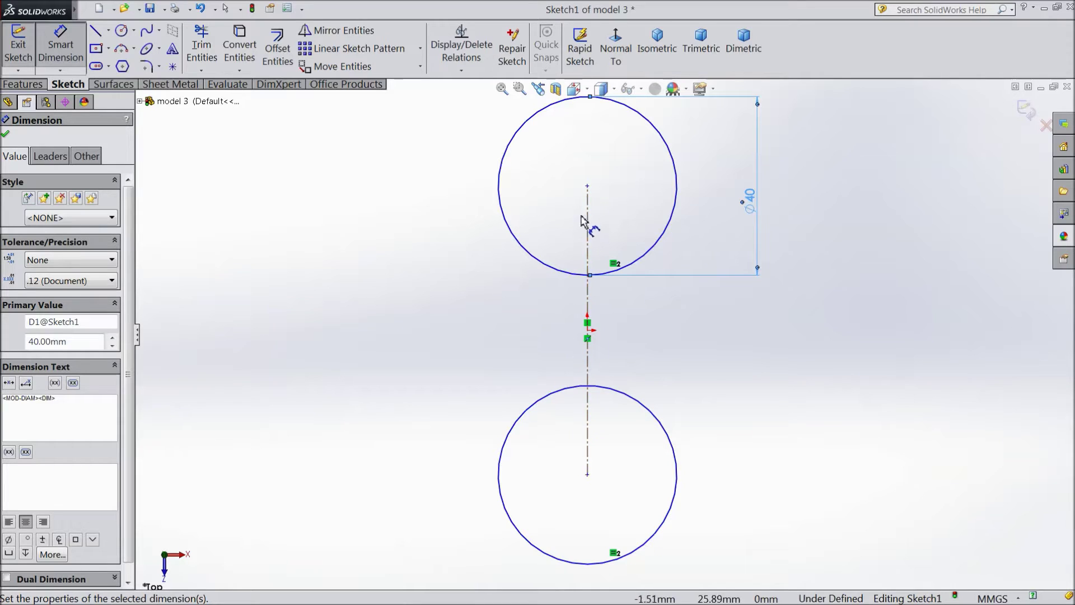
click(564, 271)
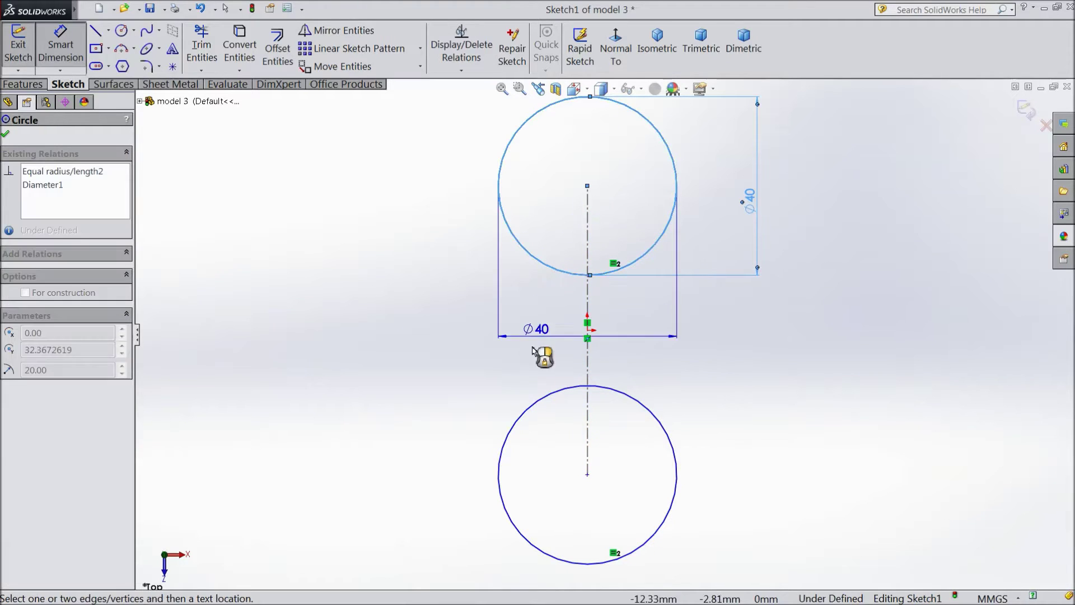
click(538, 402)
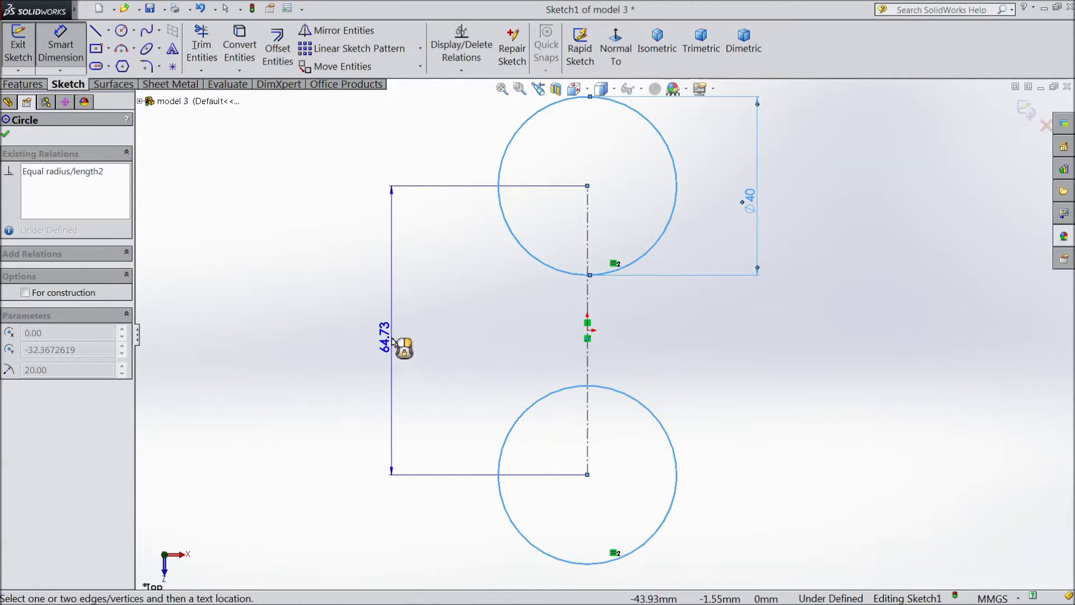
click(394, 343)
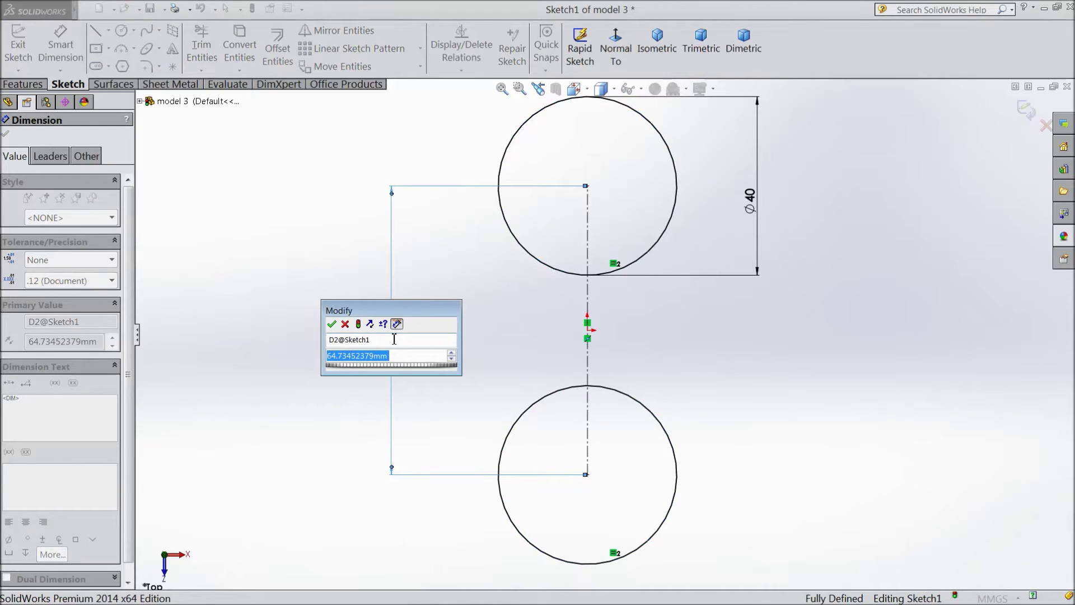
text(60)
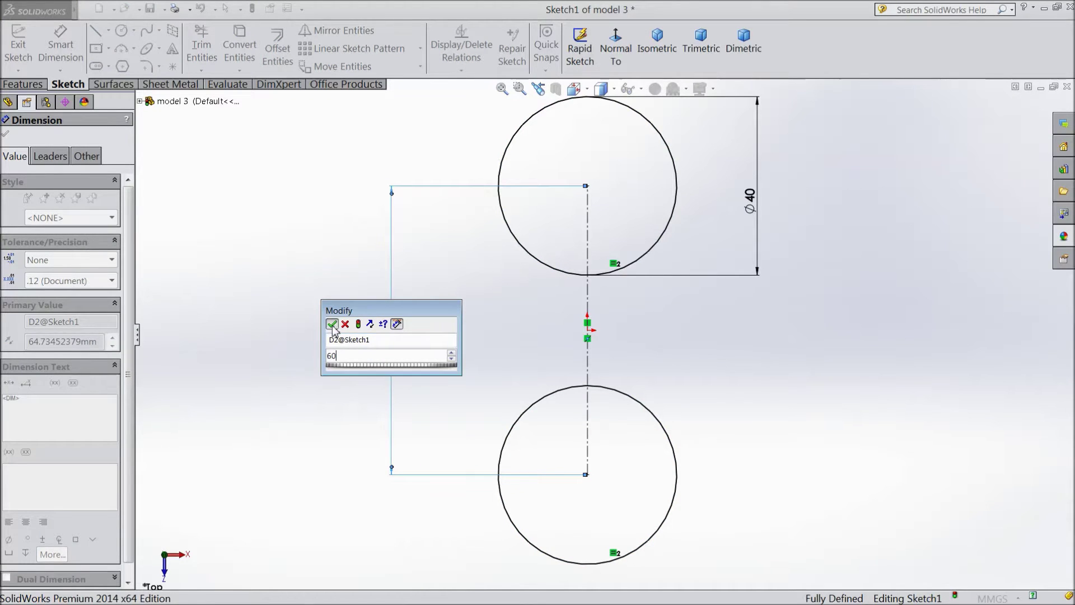
click(331, 324)
scroll(577, 350, up, 1)
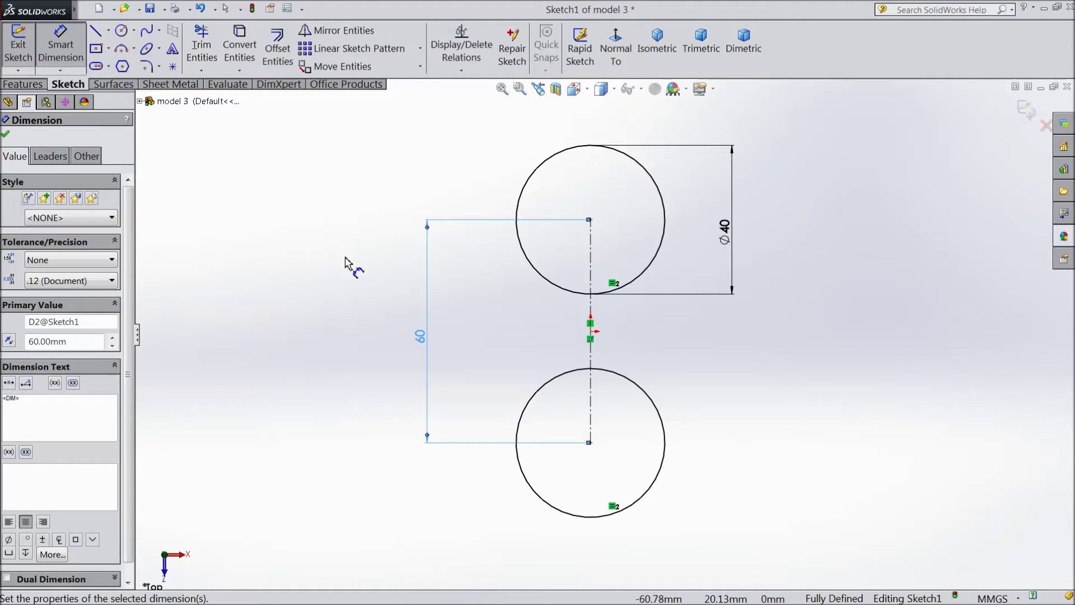
click(6, 136)
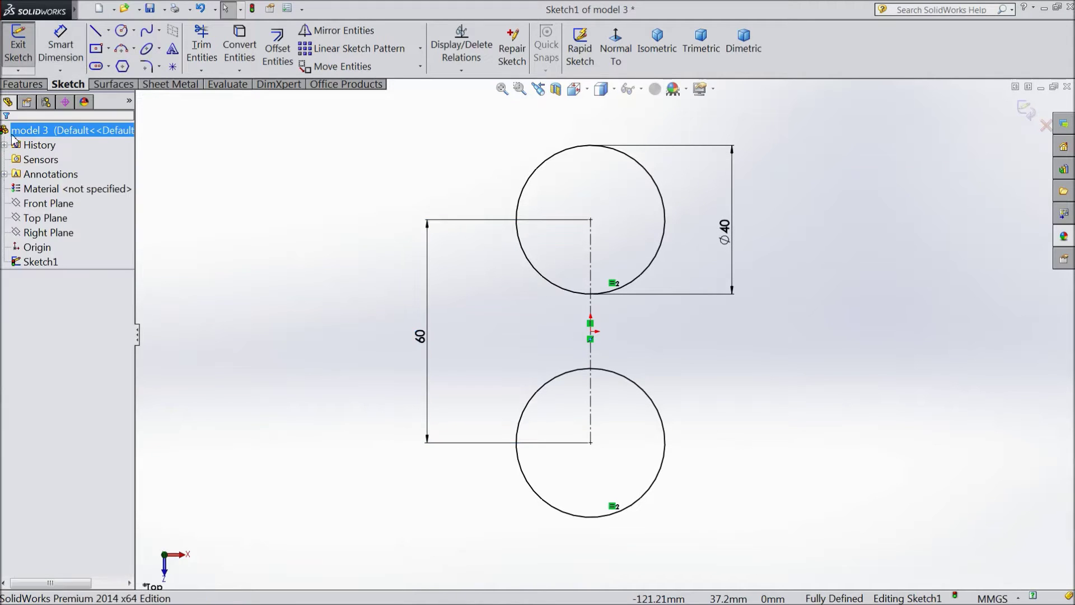
Draw a three-point arc on the left joining the upper and lower circles
click(134, 49)
click(158, 100)
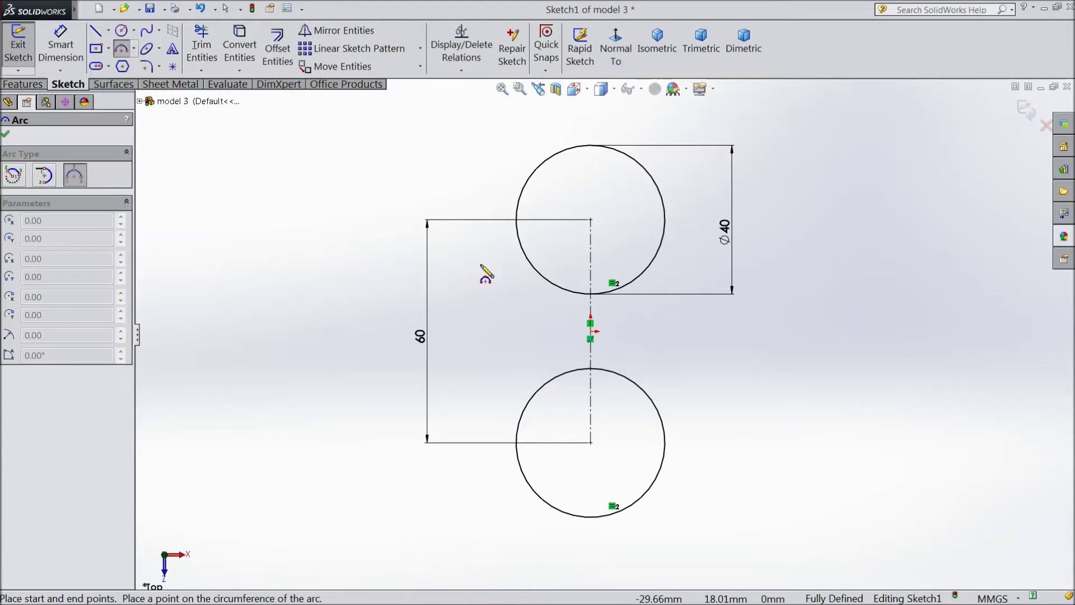
click(526, 257)
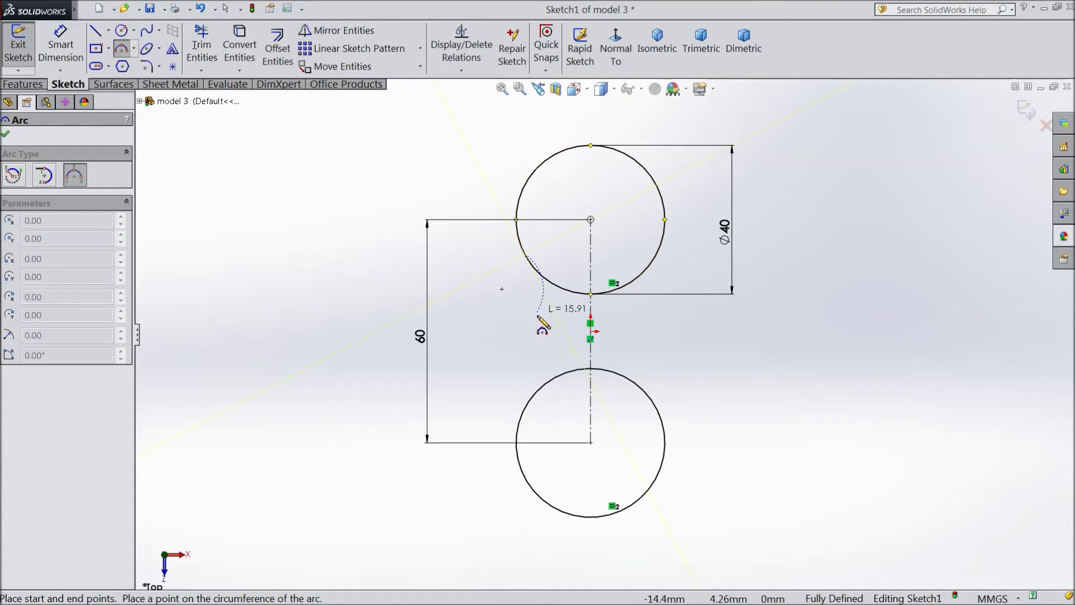
click(536, 393)
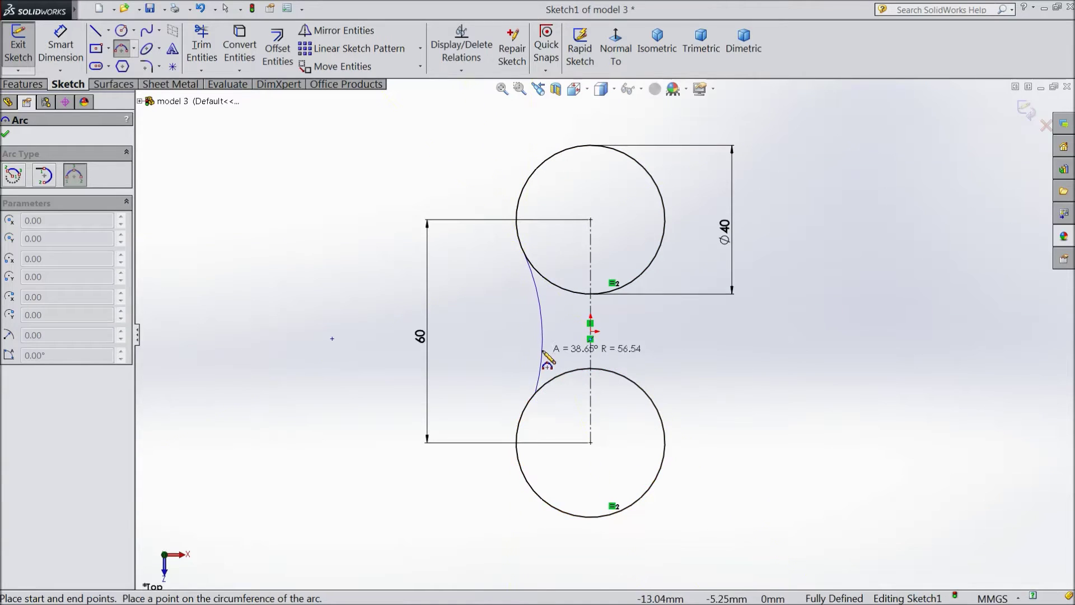
click(541, 323)
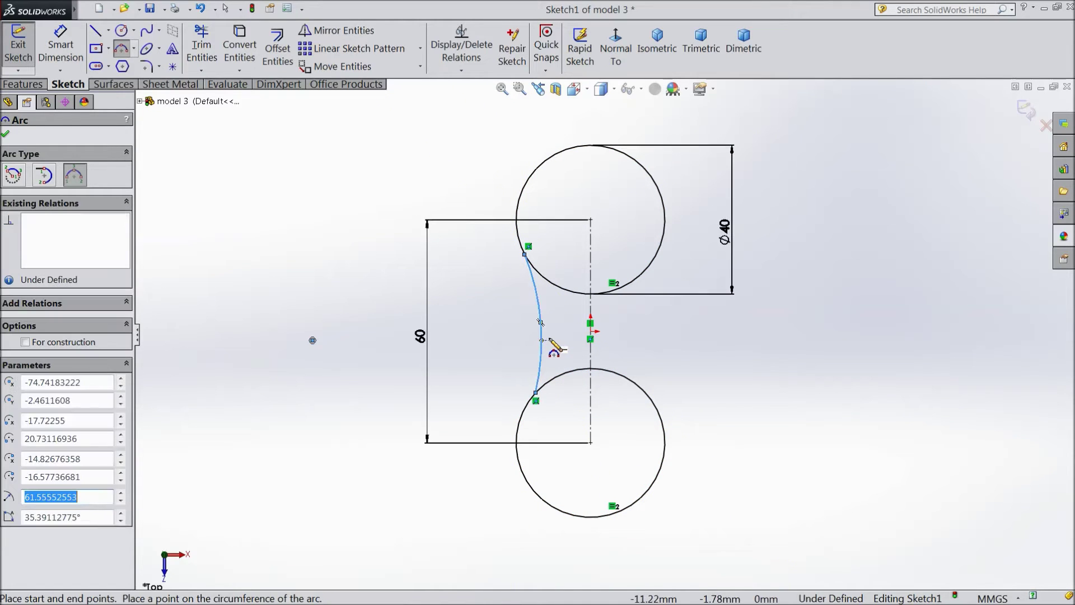
click(6, 136)
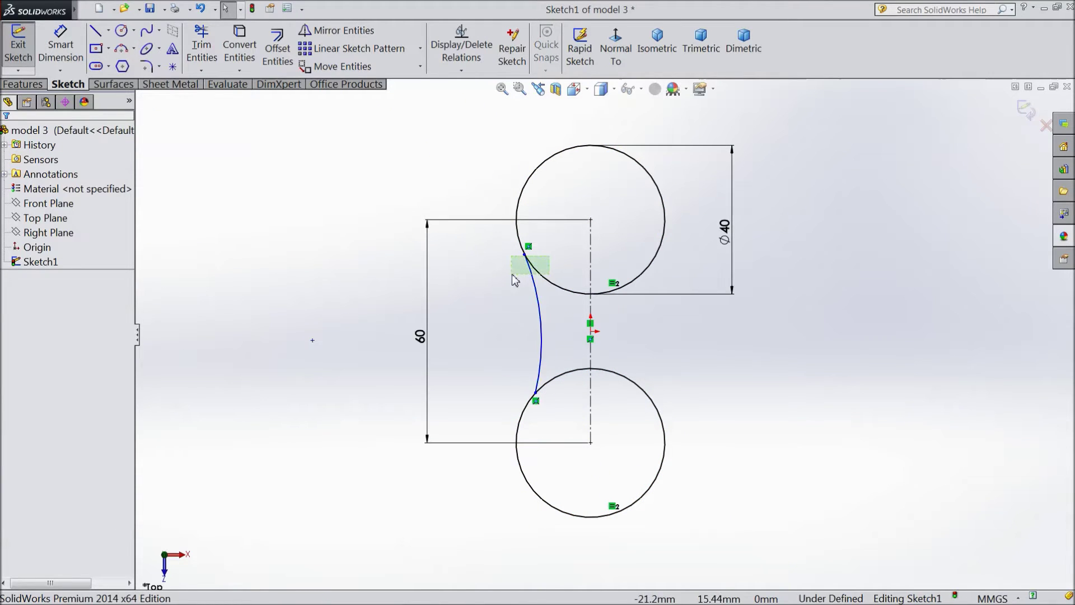
Make the arc tangent to both the upper and lower circles
drag(512, 275, 512, 274)
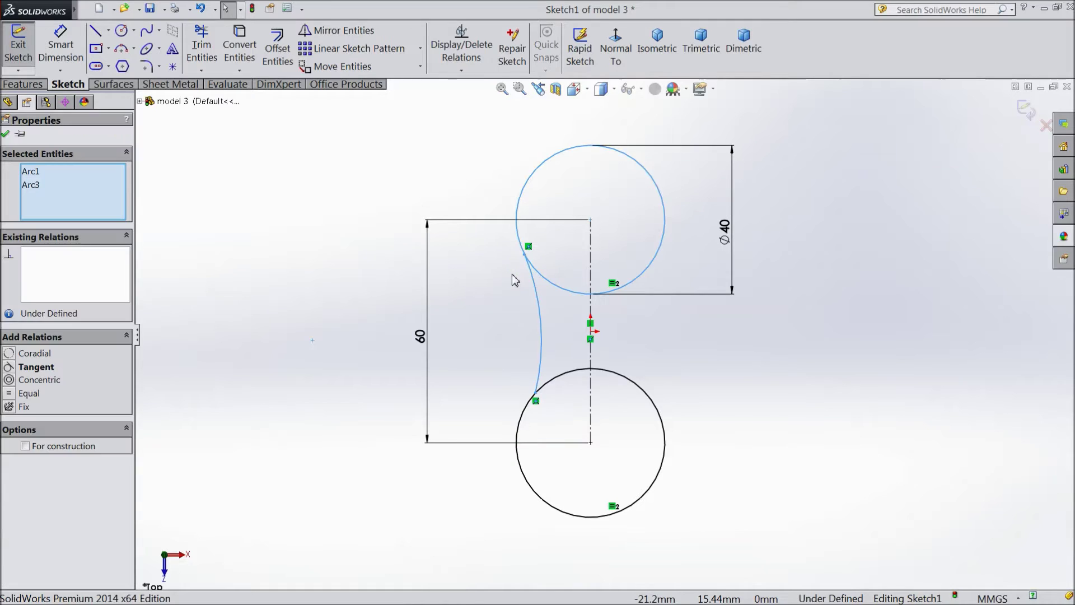
click(557, 231)
drag(556, 388, 513, 402)
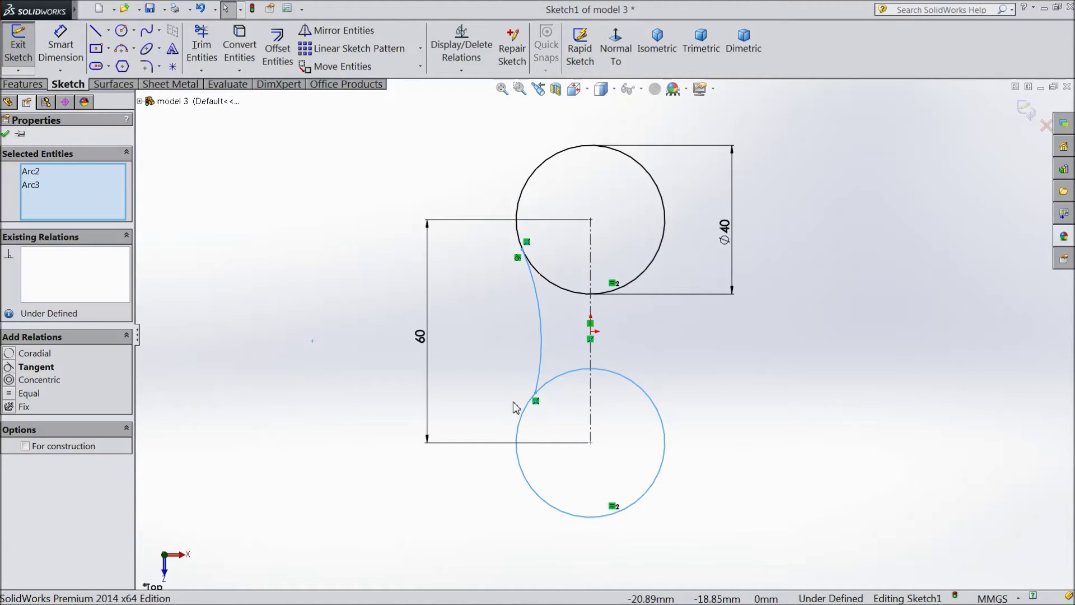
click(559, 360)
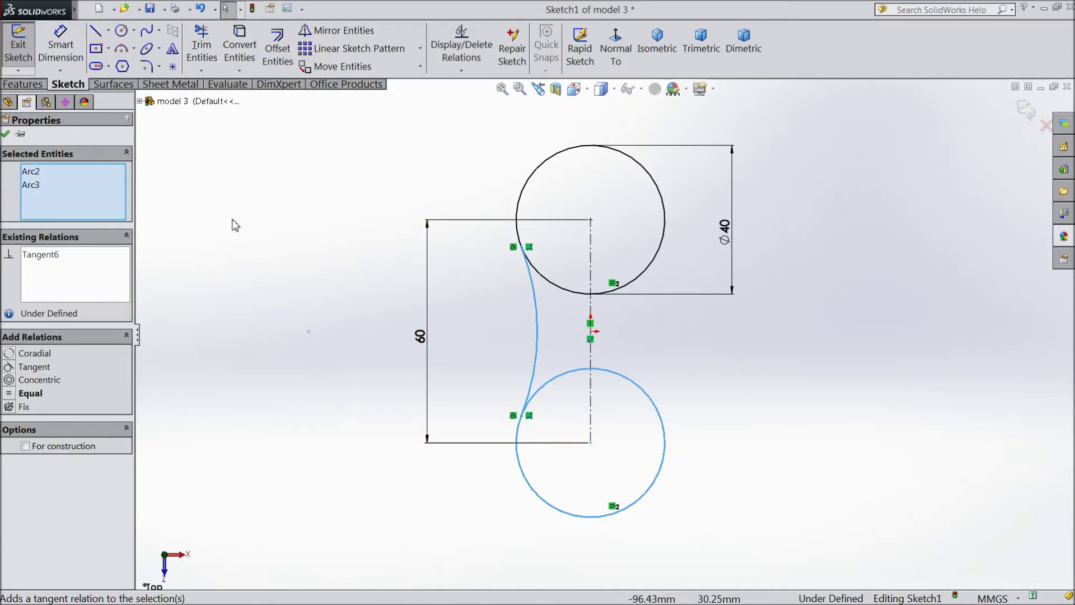
click(60, 45)
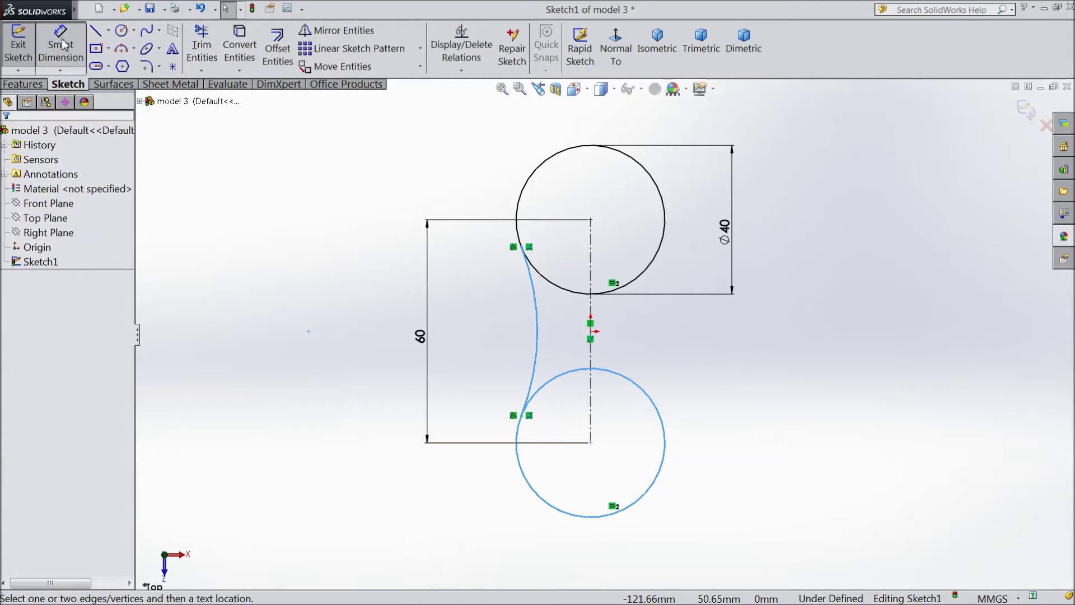
Give the left connecting arc an R40 radius dimension
click(538, 330)
click(490, 333)
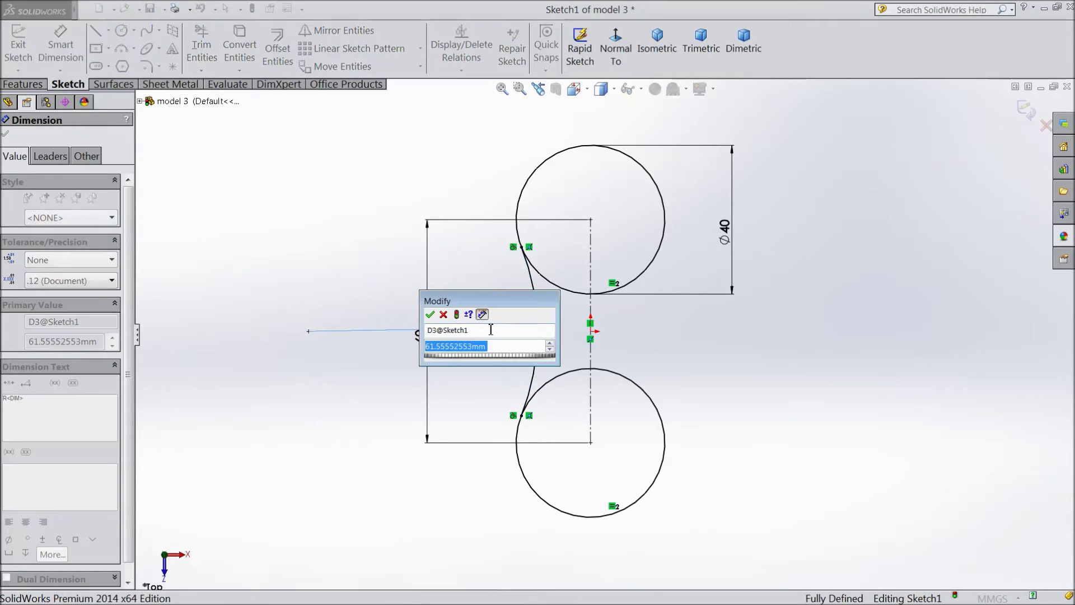
text(40)
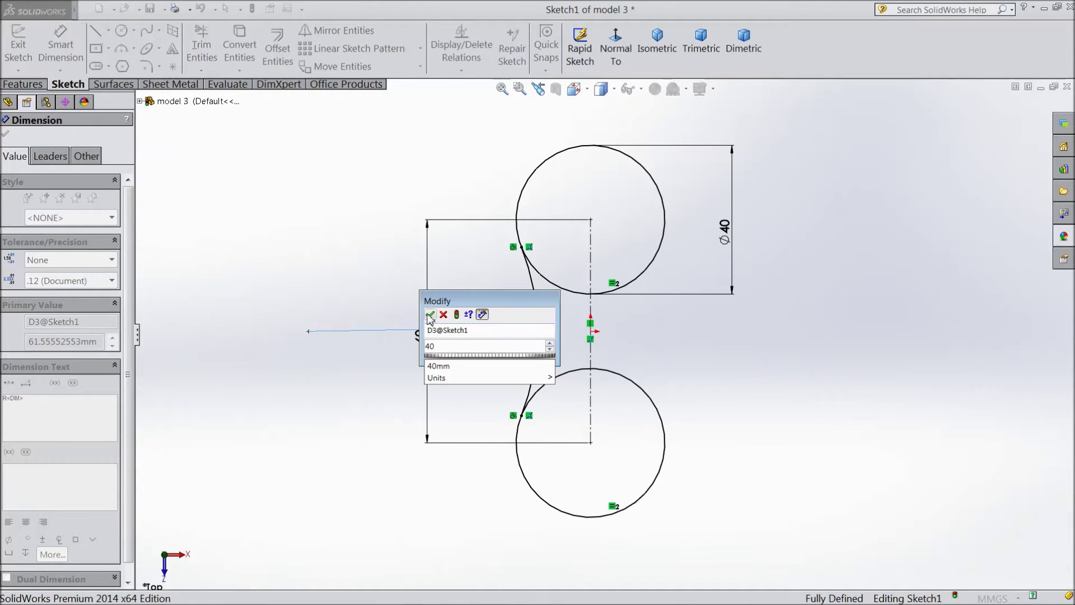
click(430, 316)
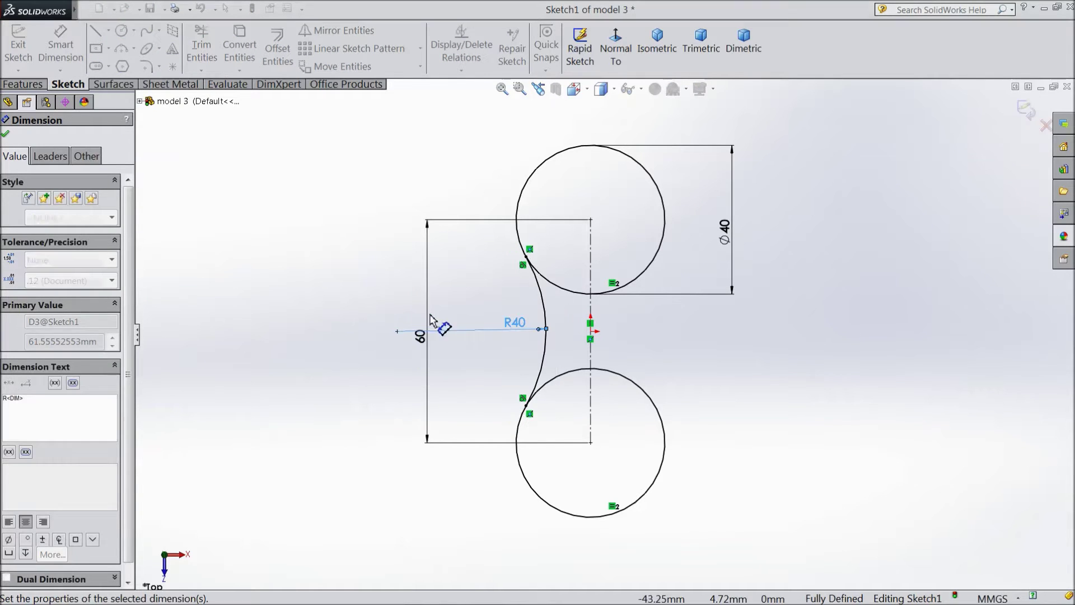
click(7, 136)
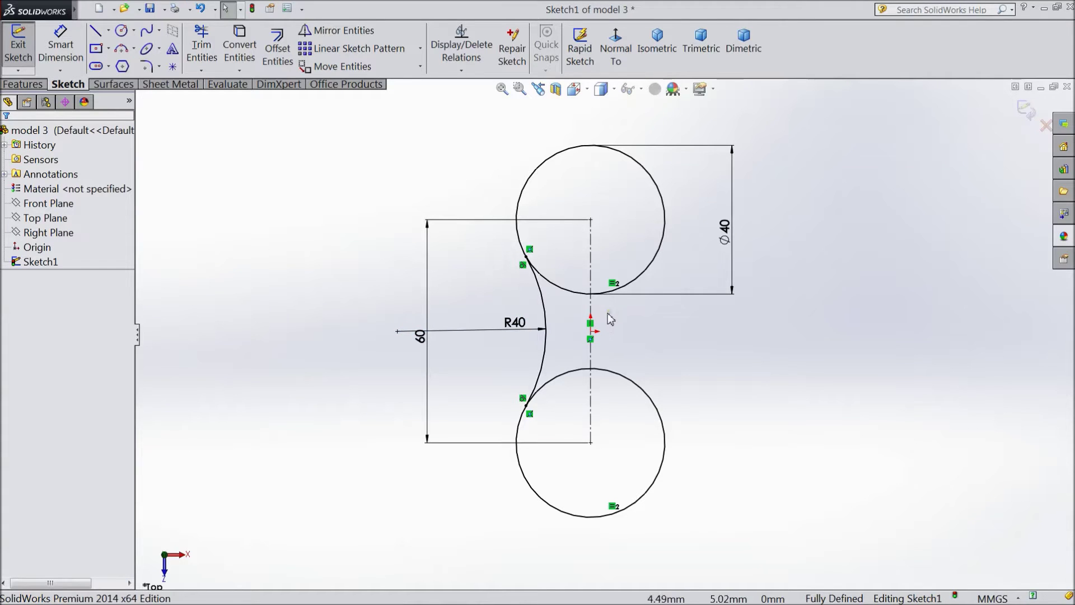
drag(610, 309, 538, 334)
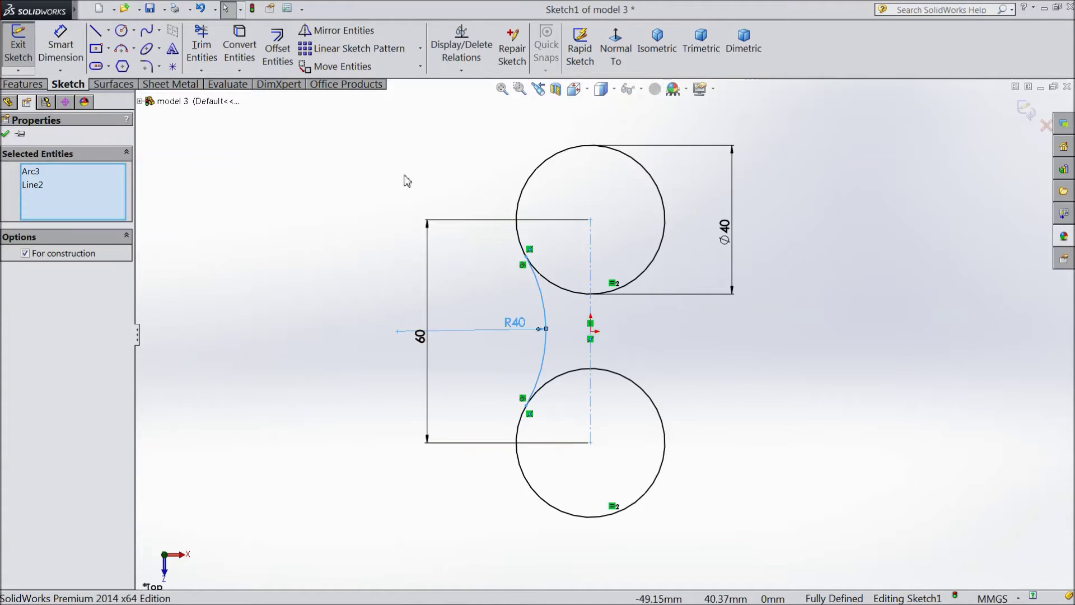
Mirror the R40 arc about the vertical centreline onto the right side
click(348, 34)
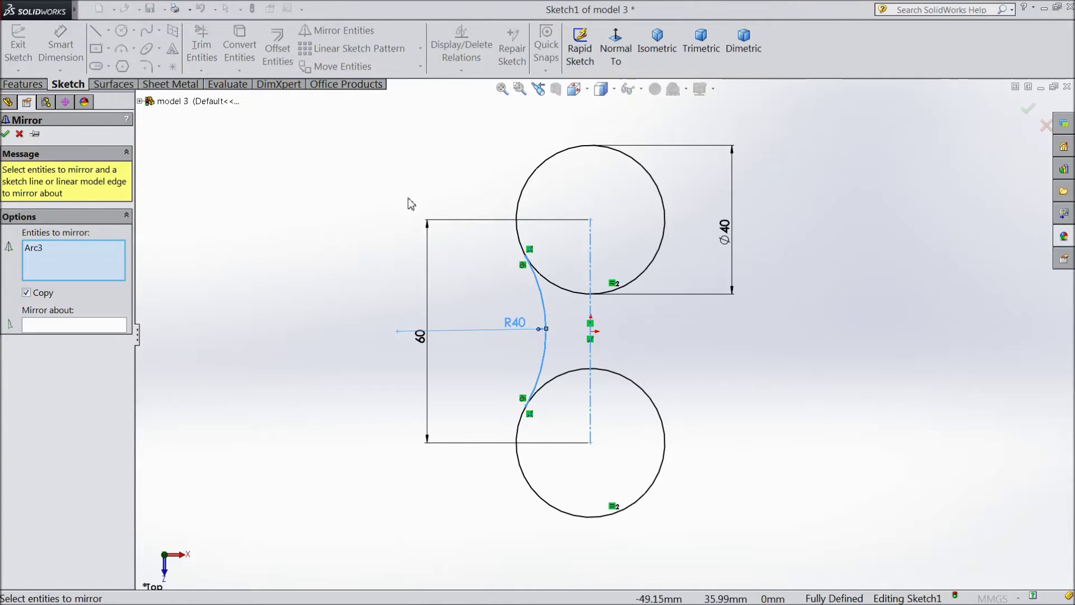
click(80, 329)
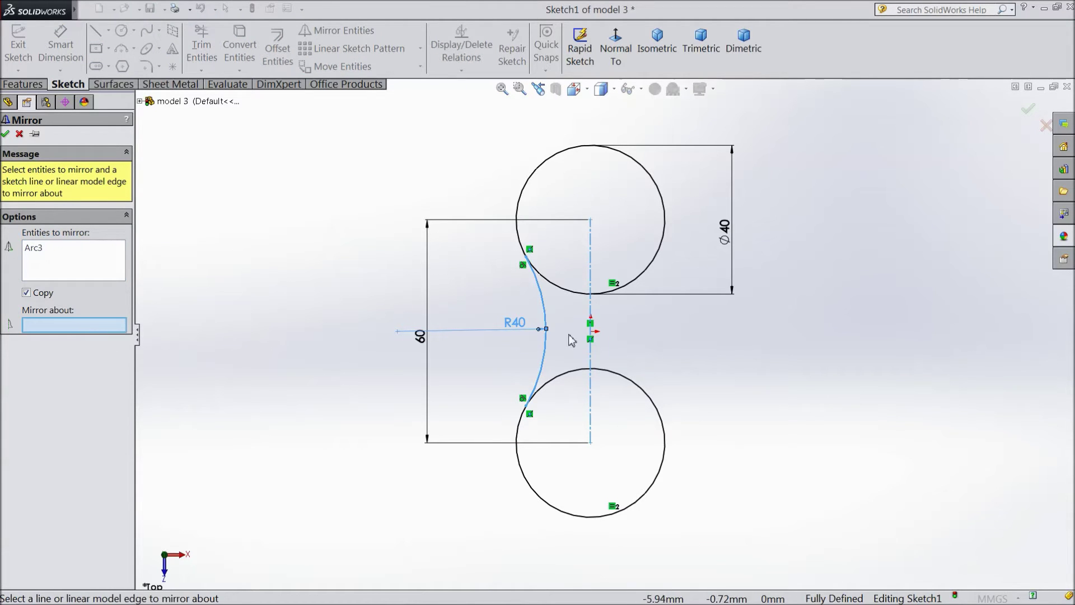
click(591, 311)
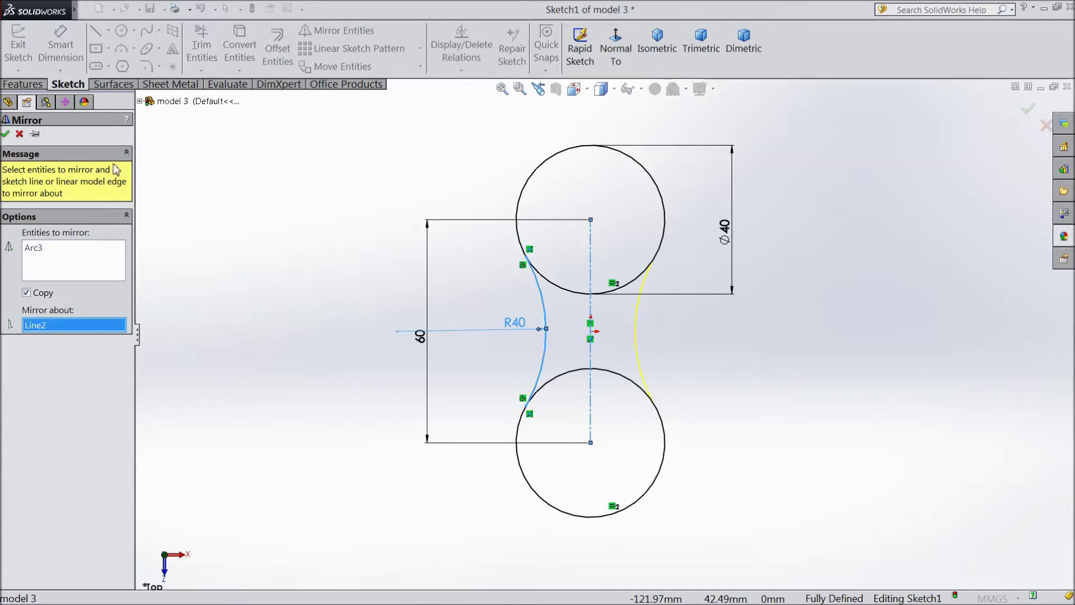
click(5, 135)
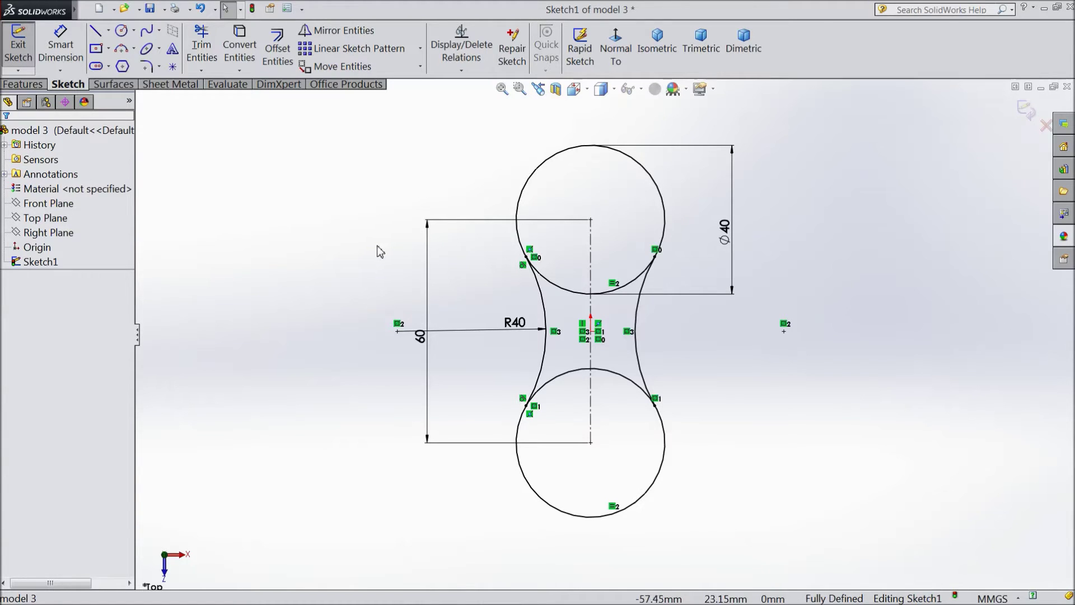
Trim the four inner circle portions, leaving one closed peanut-shaped outline
key(f)
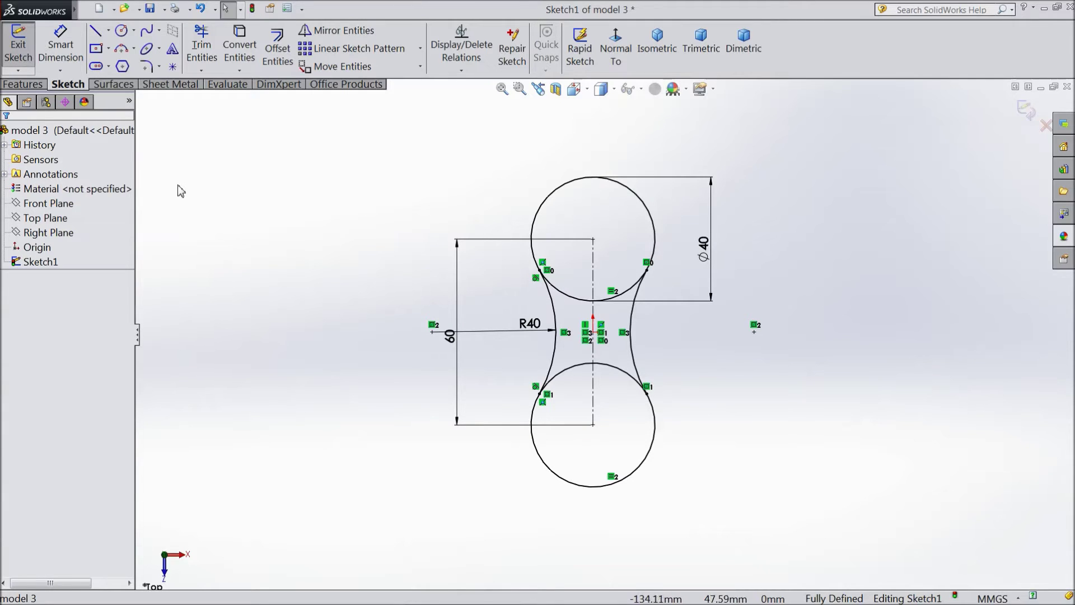
click(202, 47)
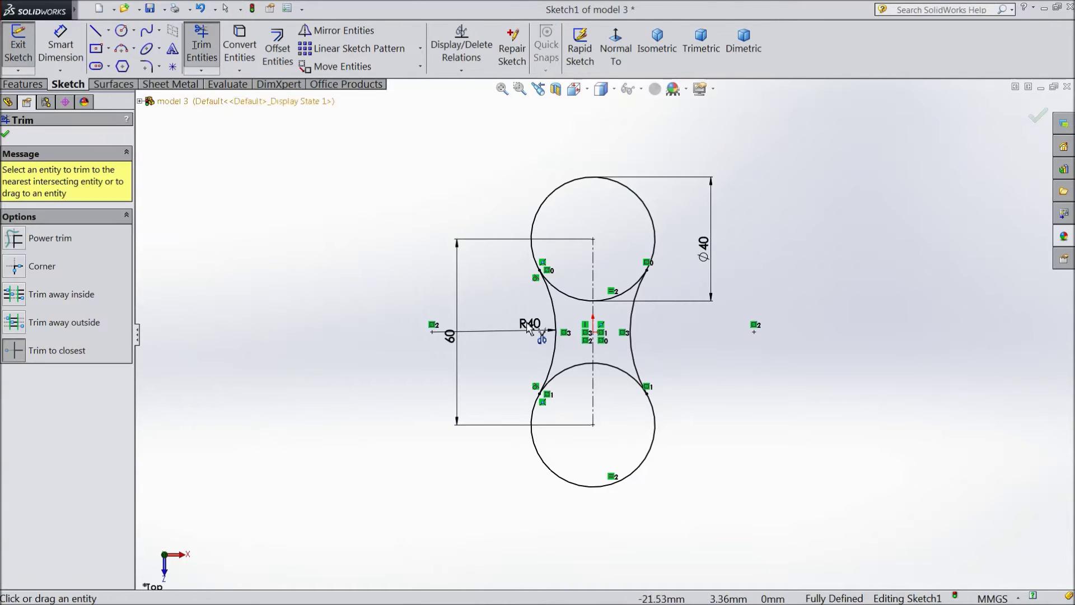
click(620, 293)
click(582, 304)
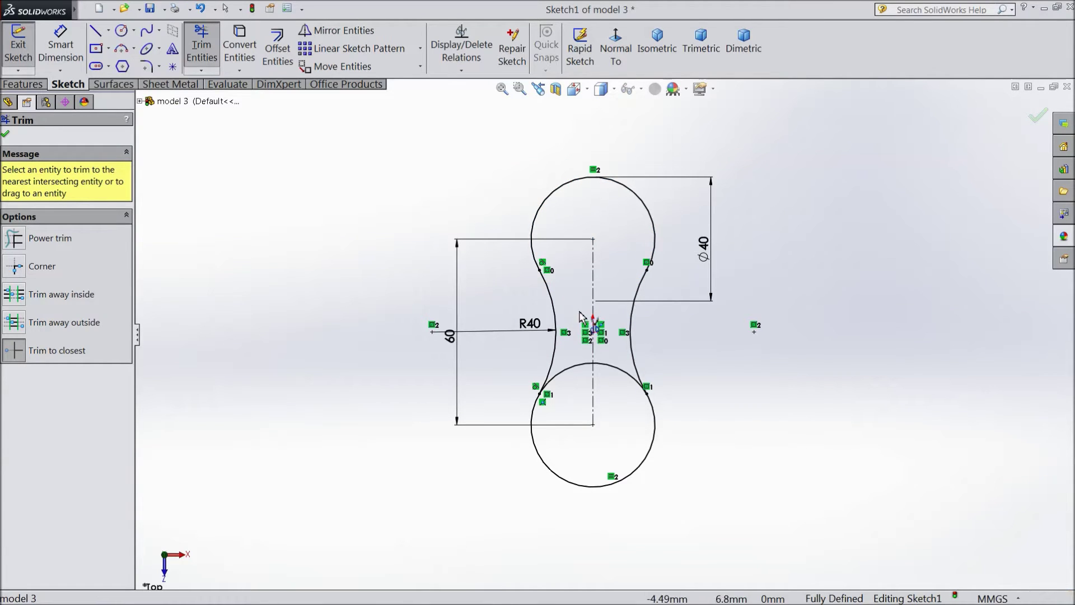
click(583, 367)
click(620, 374)
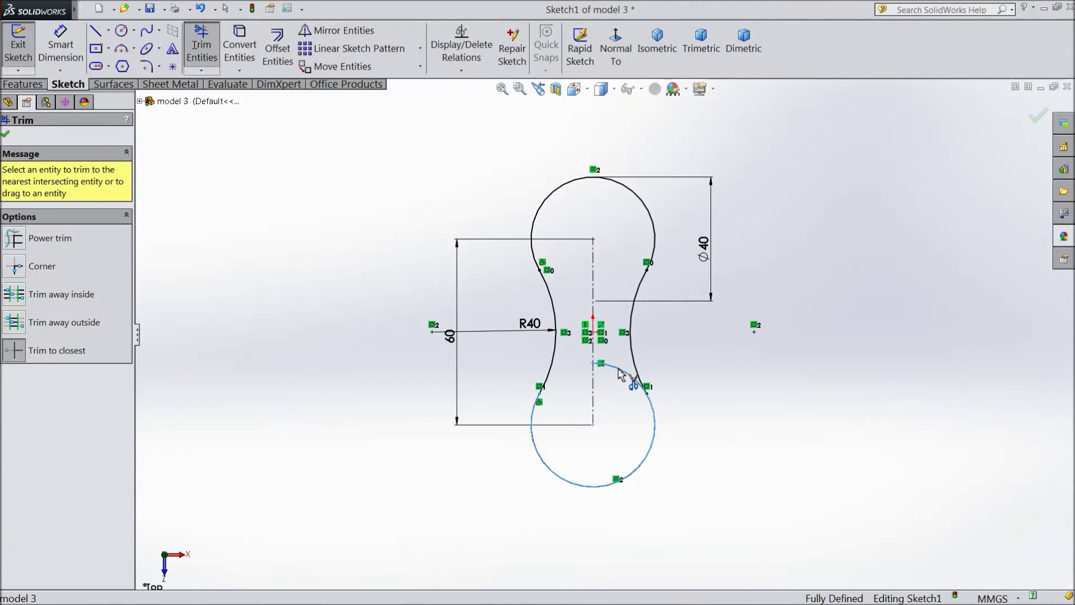
click(6, 136)
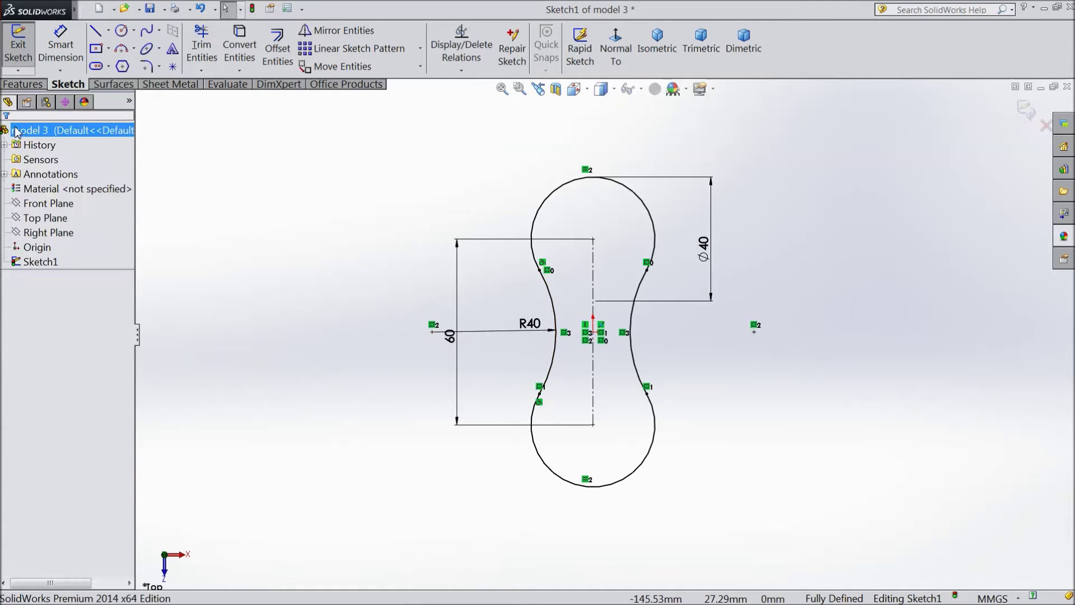
click(23, 84)
Extrude the peanut outline 30 mm into Boss-Extrude1
click(26, 56)
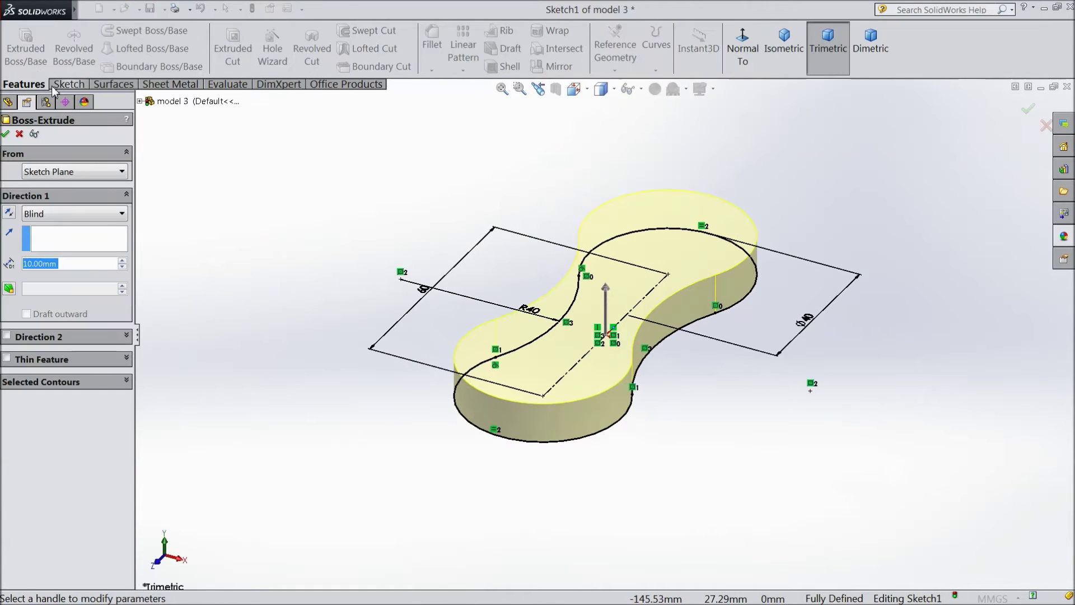
text(30)
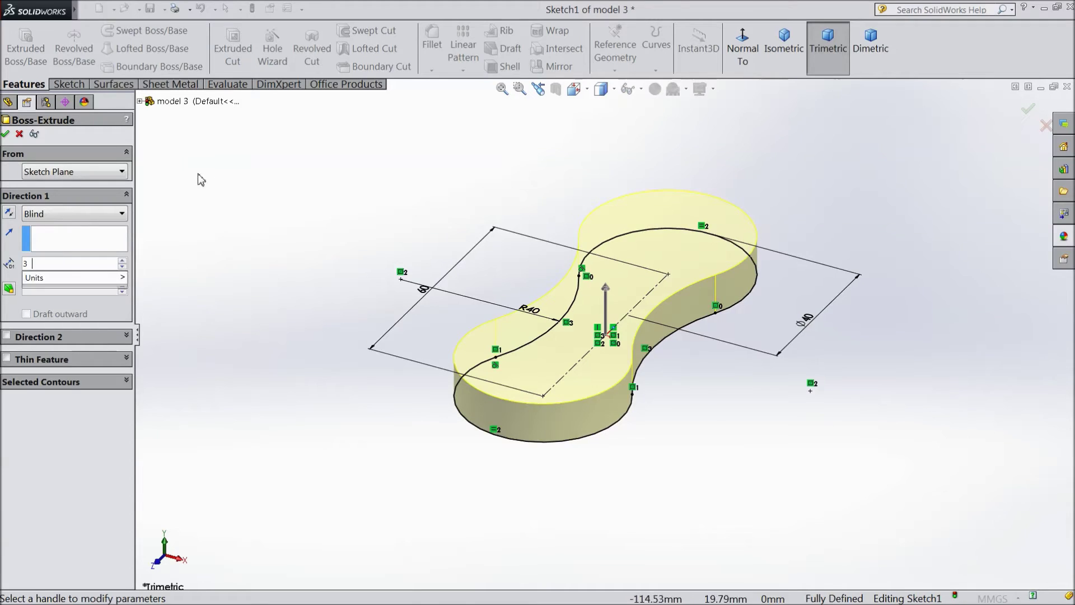
key(Return)
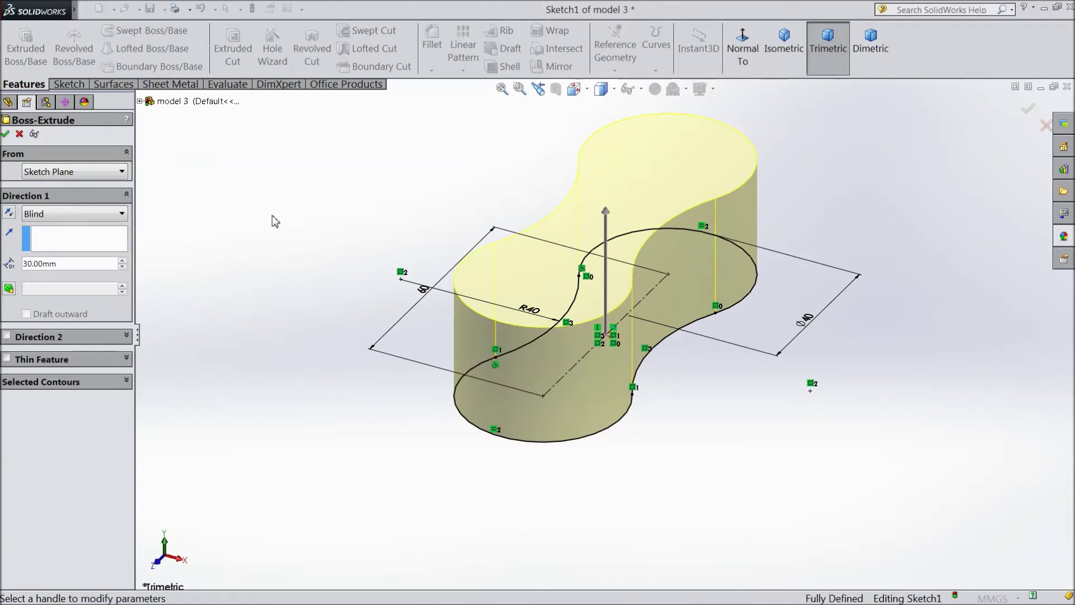
click(5, 135)
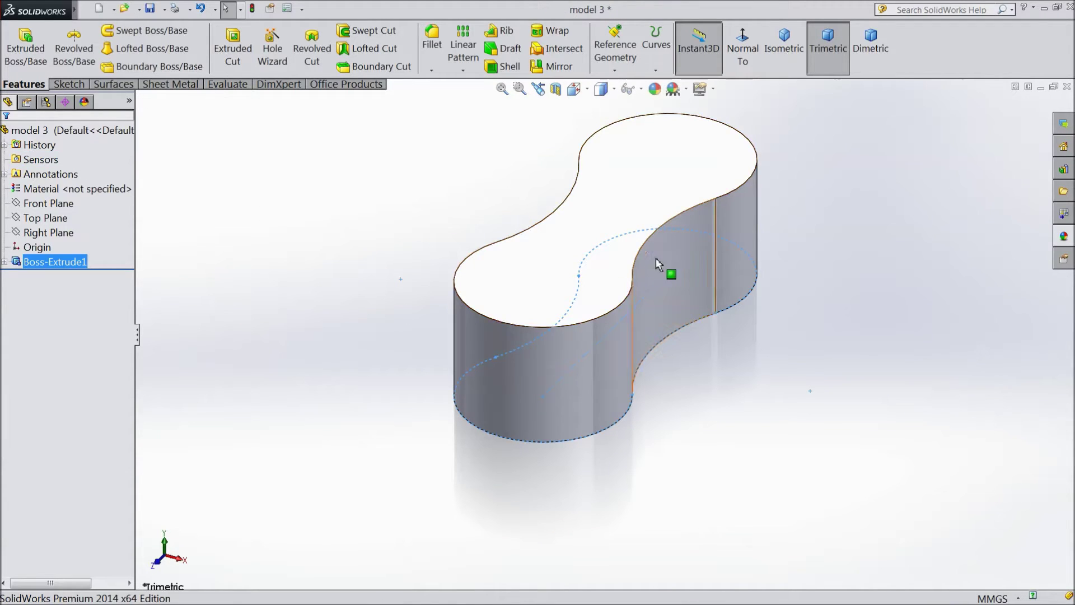
Round the top face's edges with a 6 mm fillet
click(434, 51)
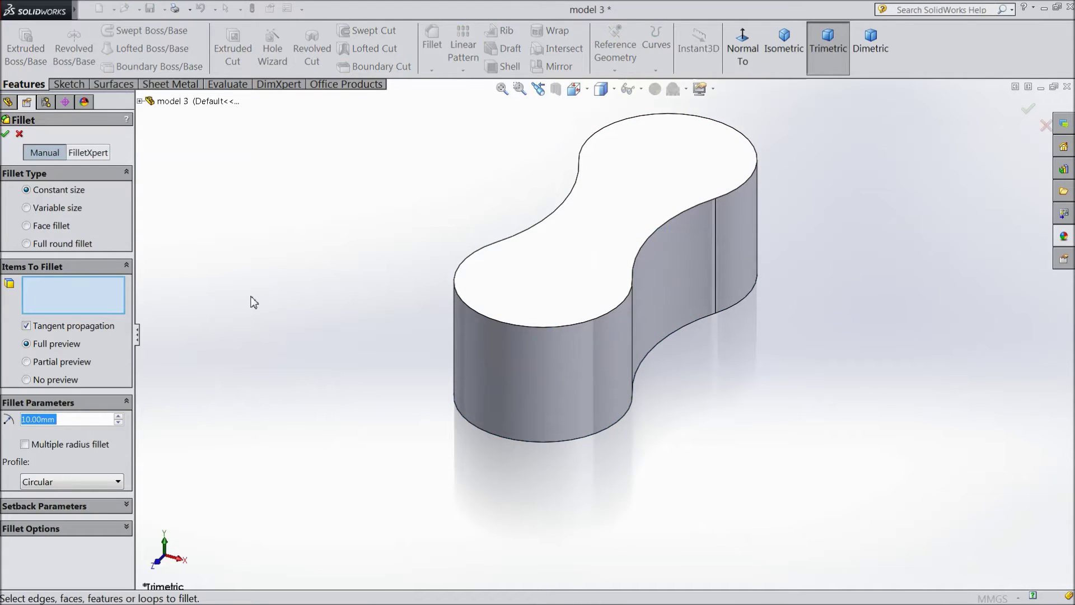
text(6)
click(571, 278)
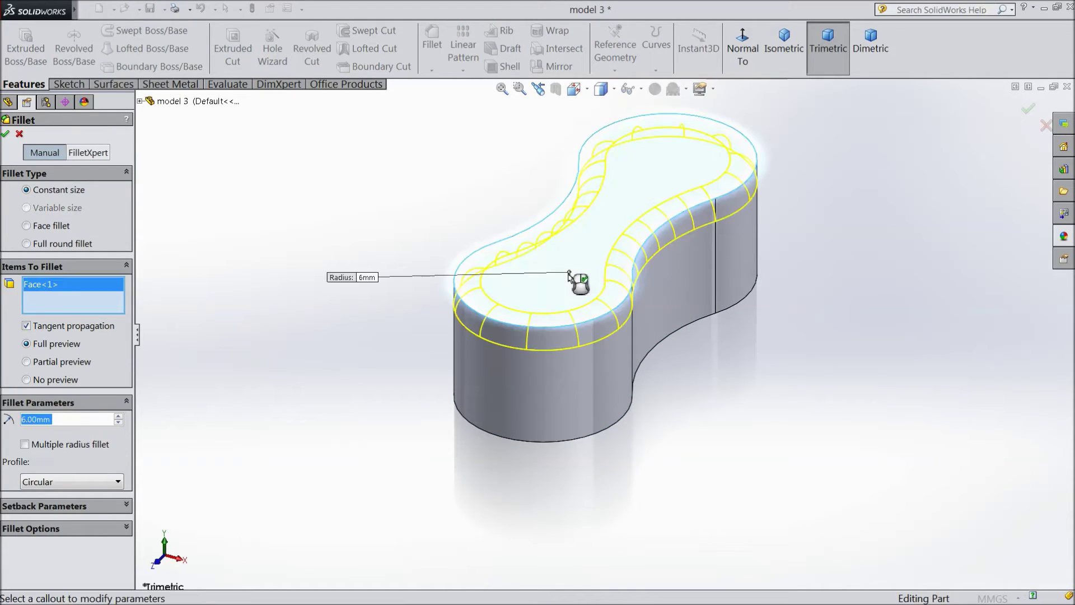
scroll(740, 148, down, 2)
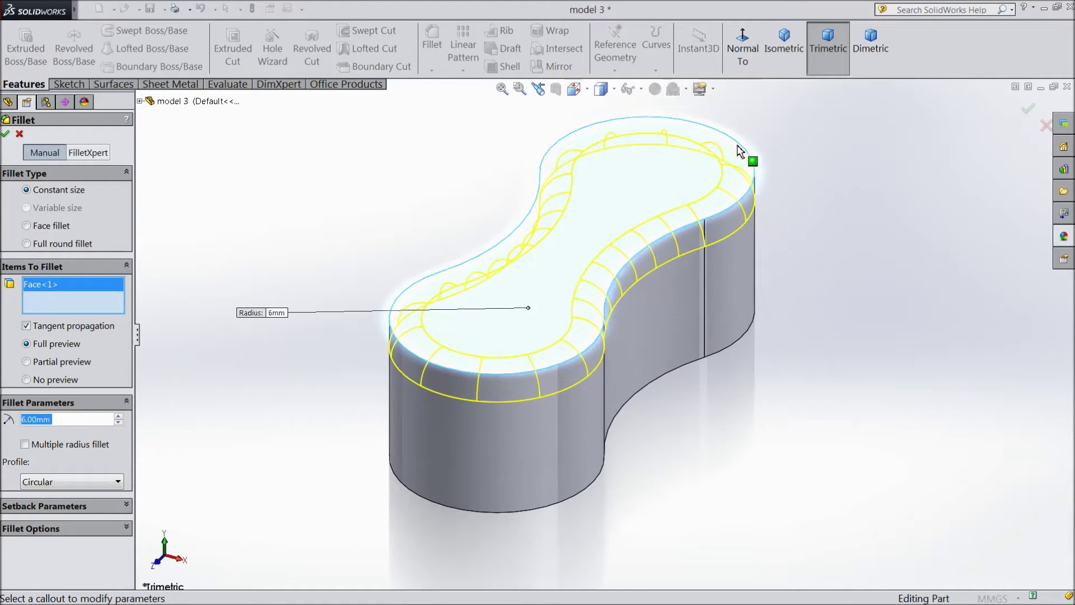
click(6, 134)
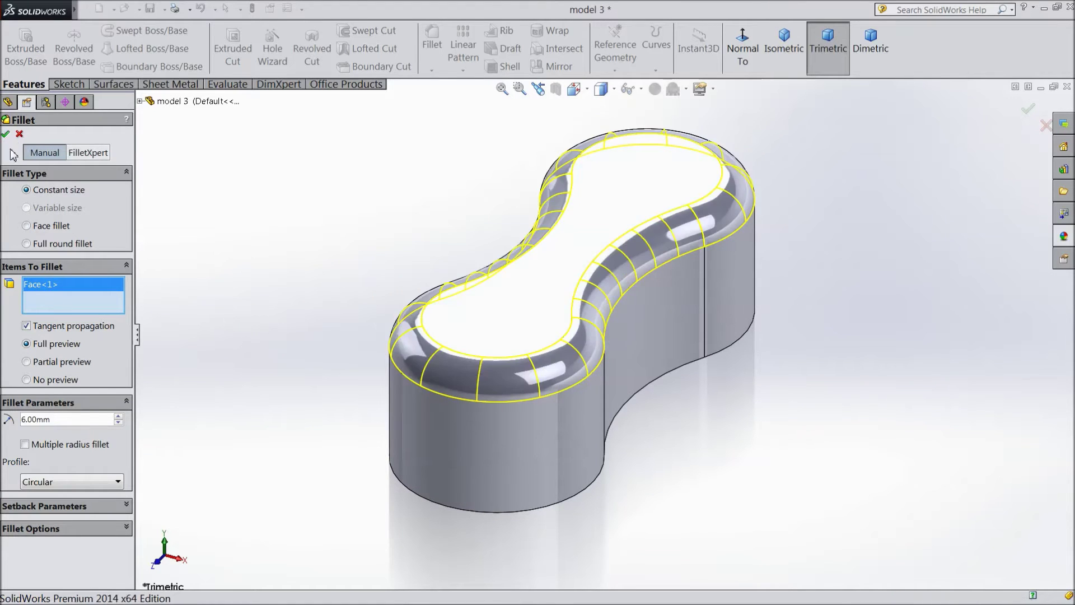
middle_drag(372, 288, 276, 132)
Shell the part with 3 mm walls, removing its bottom face
click(504, 68)
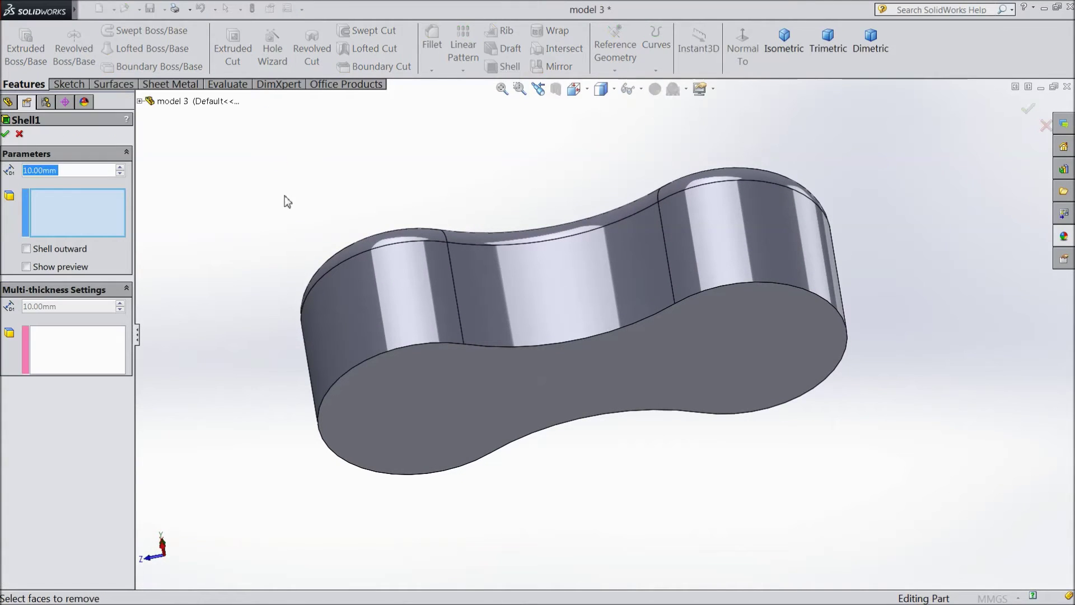
text(3)
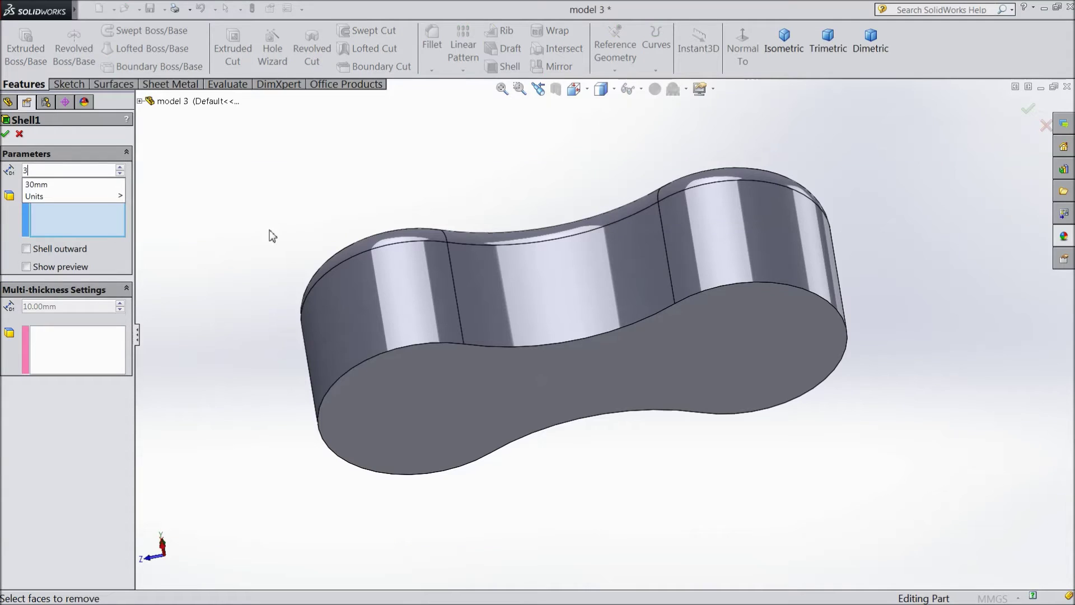
click(530, 395)
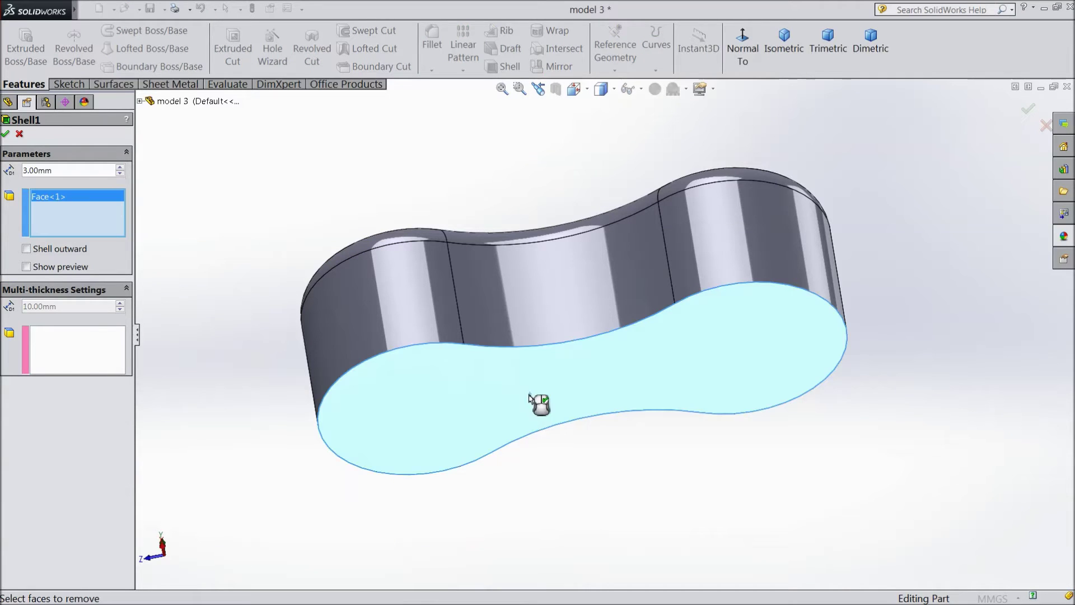
click(7, 137)
middle_drag(223, 305, 299, 427)
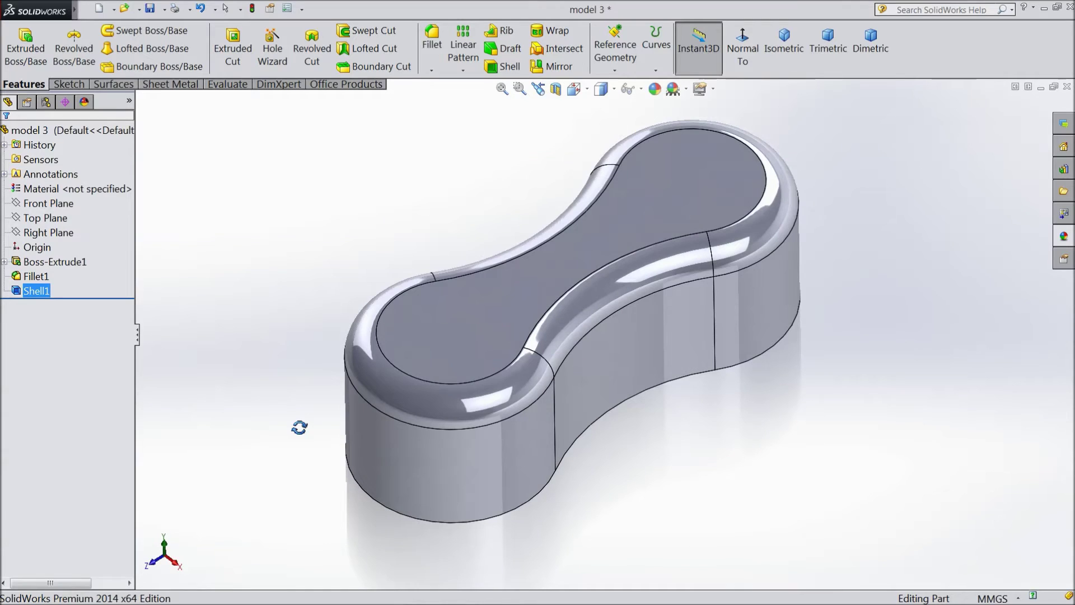
Start a sketch on the top face and draw circles in the lower and upper lobes
click(470, 351)
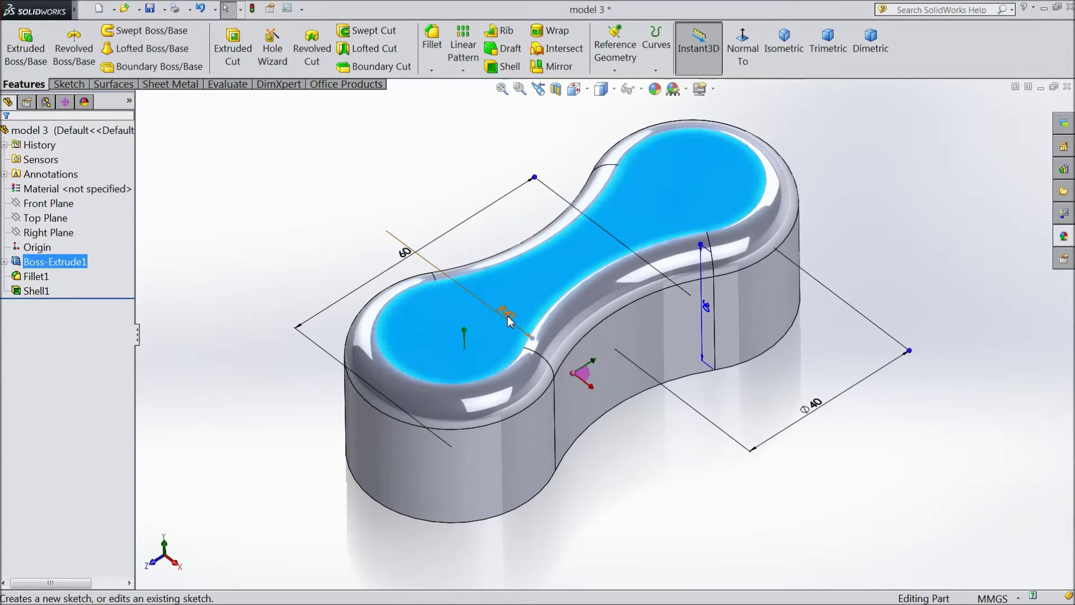
click(508, 318)
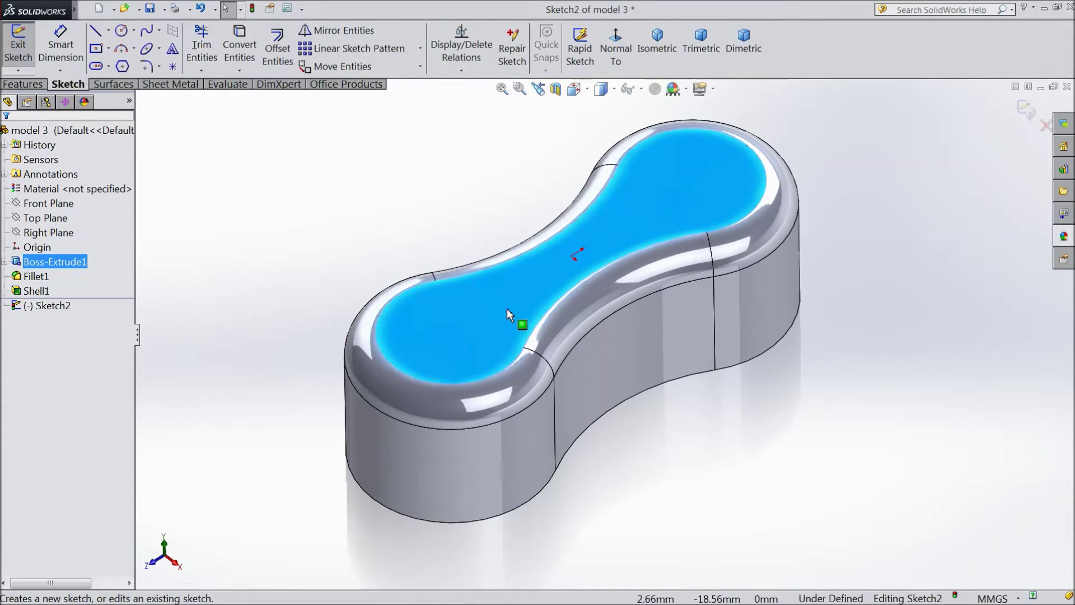
click(616, 53)
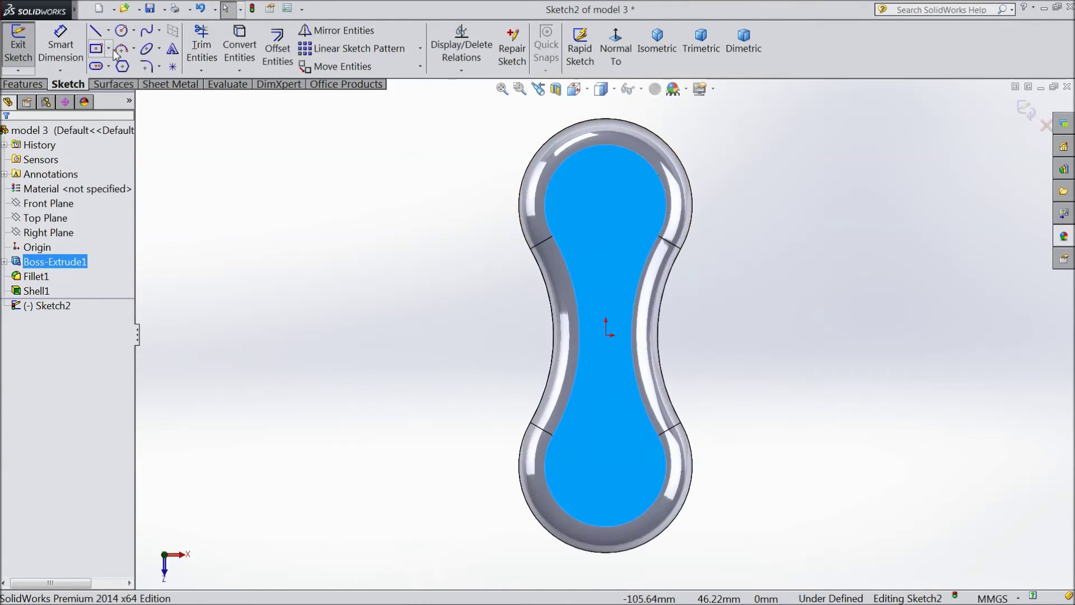
click(122, 31)
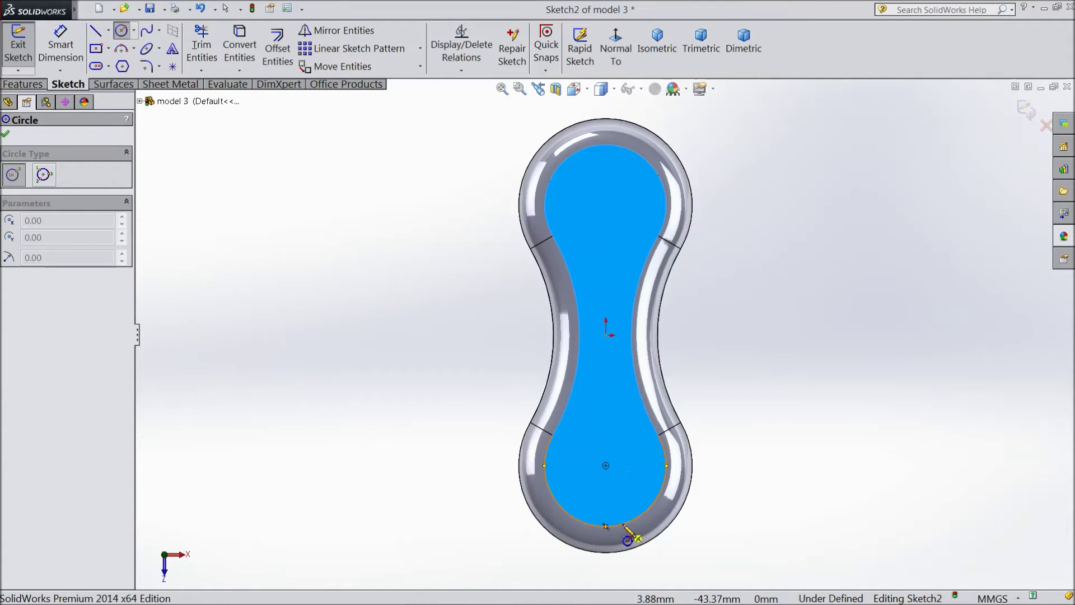
drag(606, 466, 620, 511)
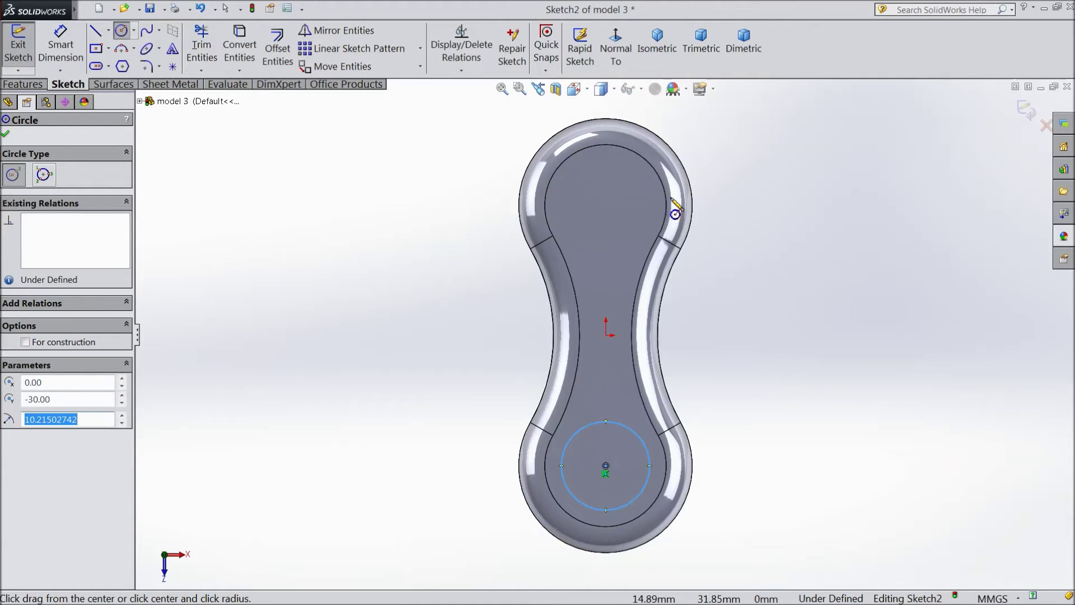
drag(606, 206, 620, 245)
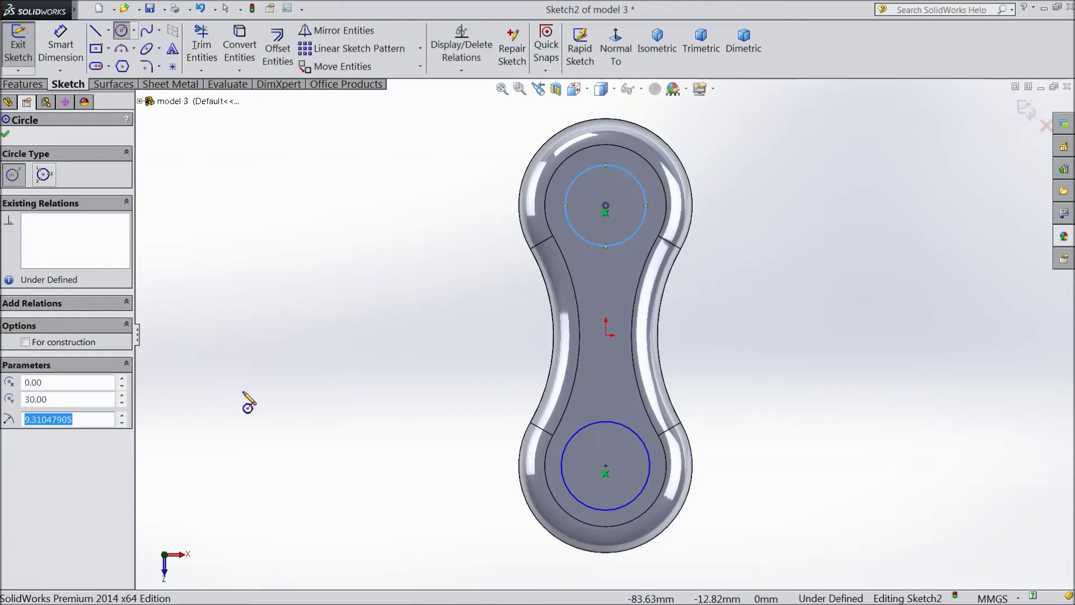
click(619, 525)
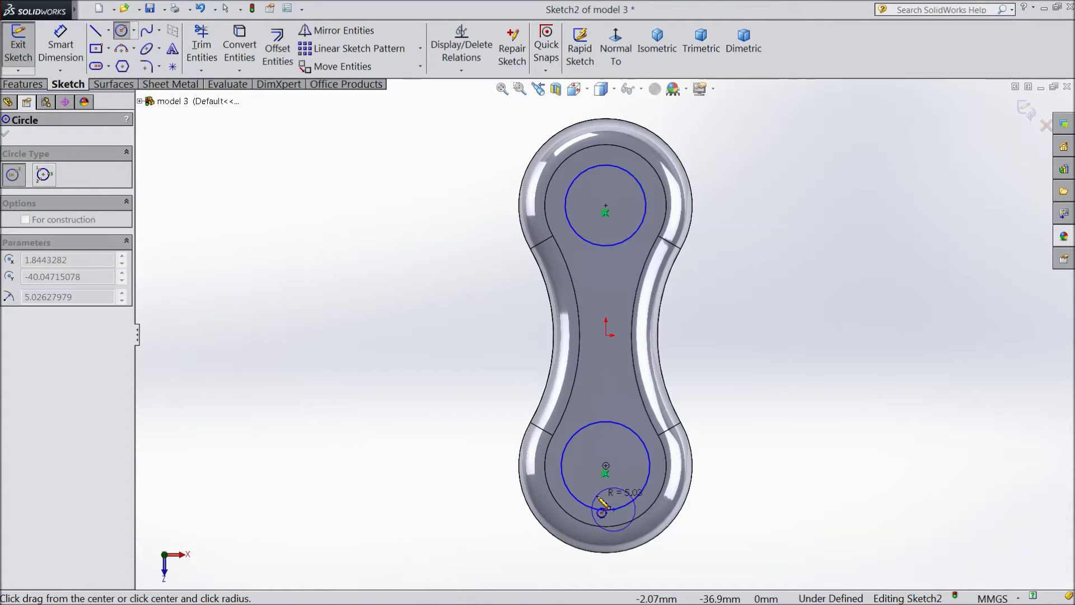
key(Escape)
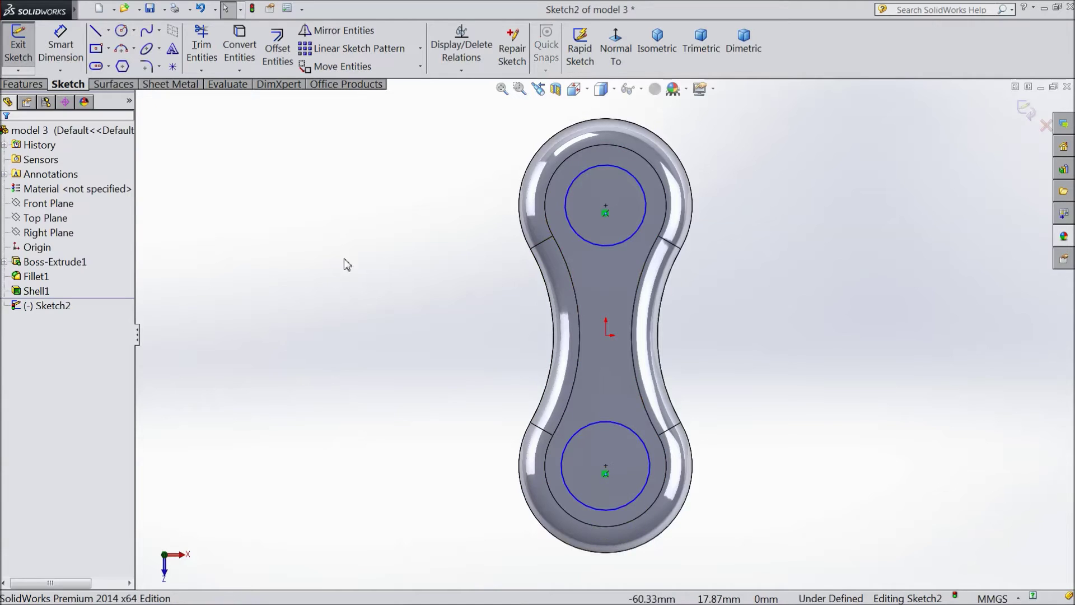
Make the two circles equal and dimension the upper one to Ø22
click(626, 245)
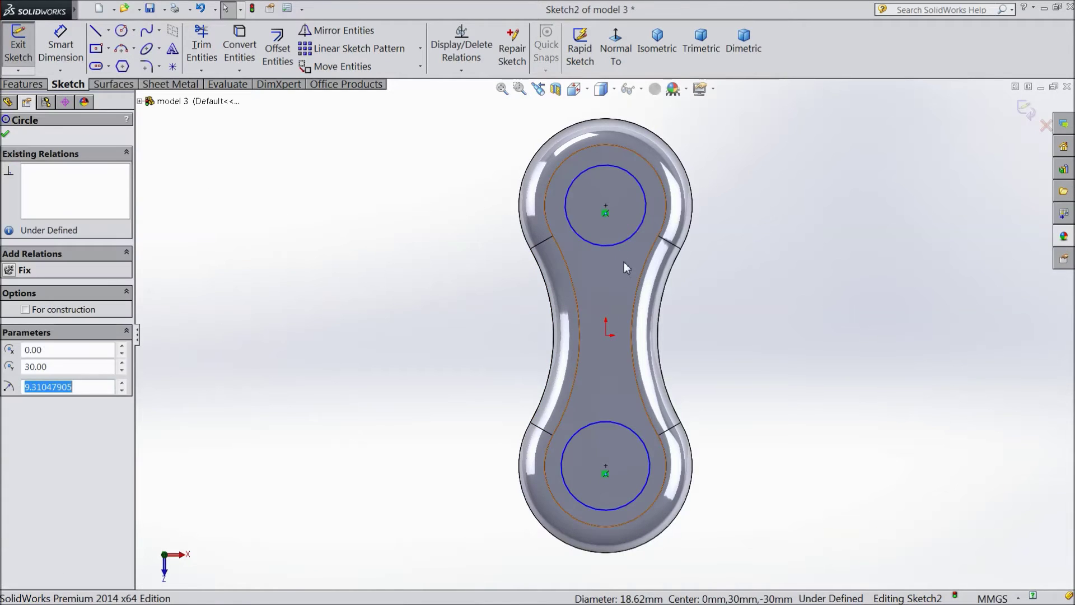
click(637, 499)
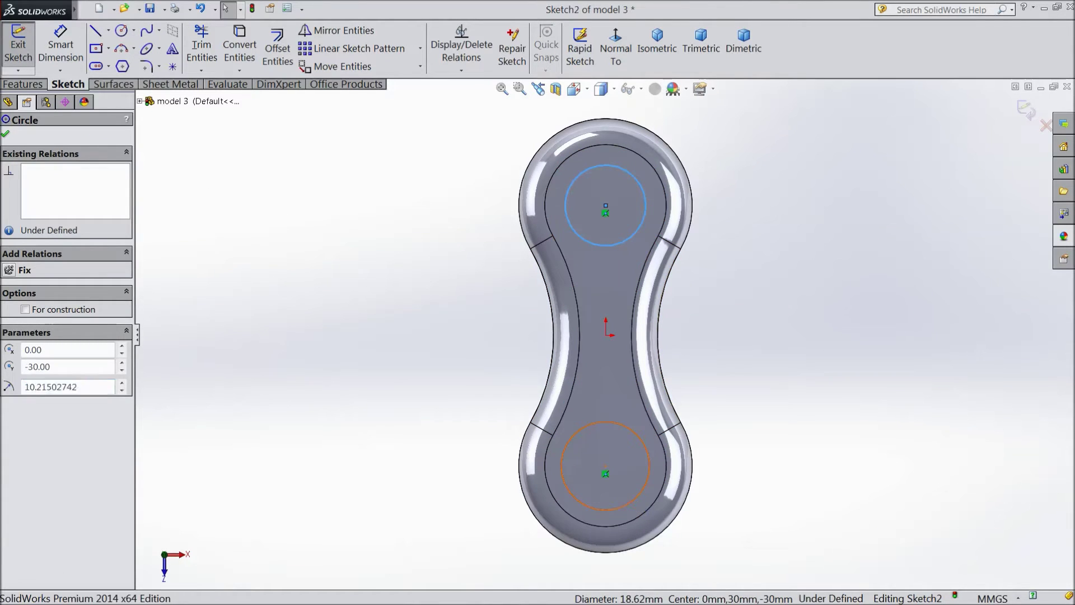
click(645, 510)
ctrl+click(692, 465)
key(Return)
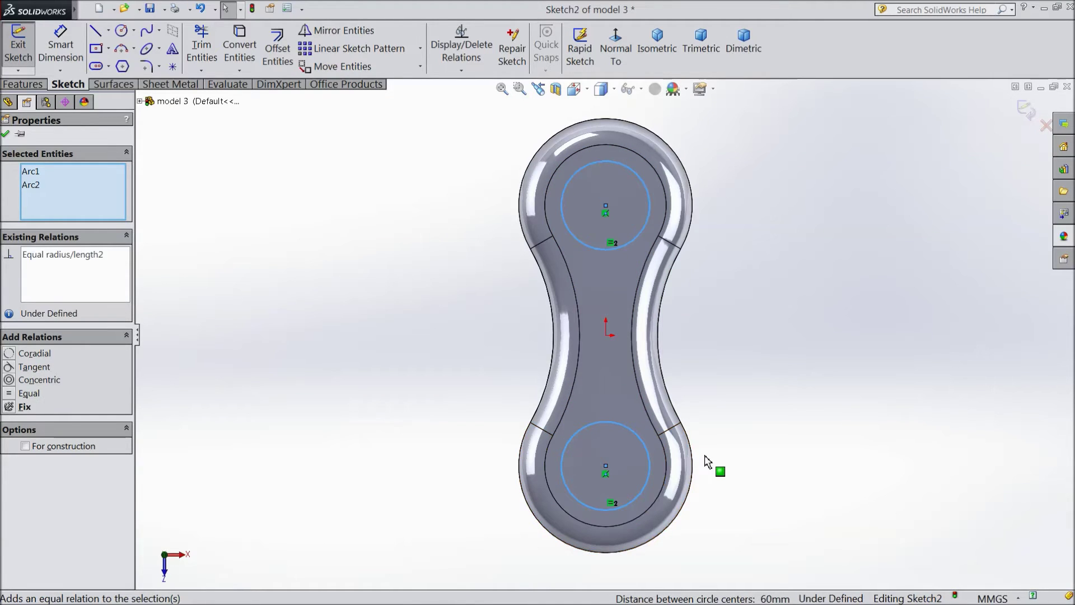
click(60, 48)
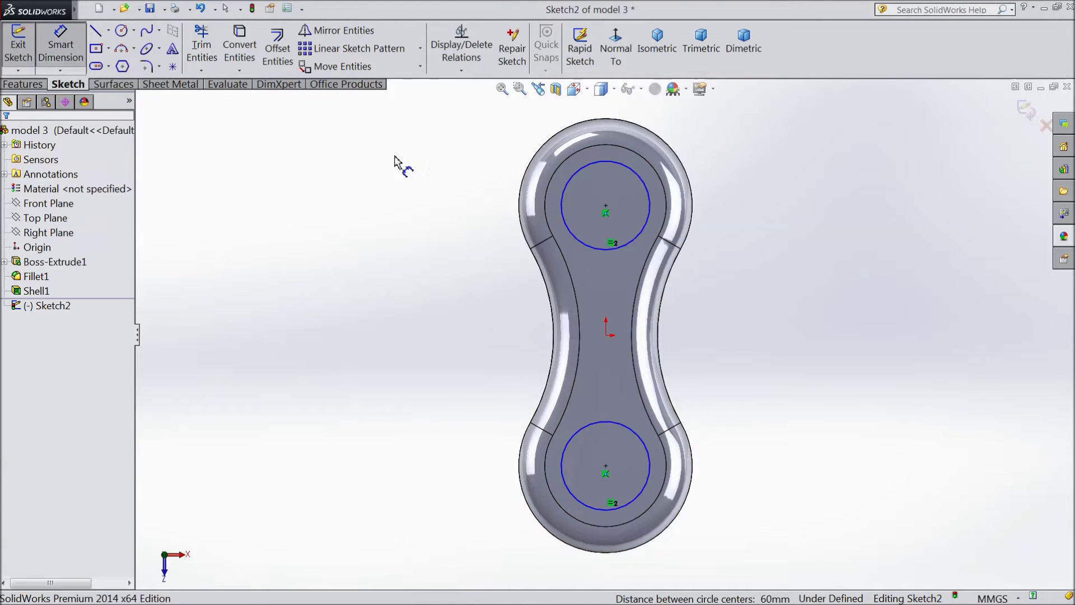
click(650, 215)
click(728, 219)
text(22)
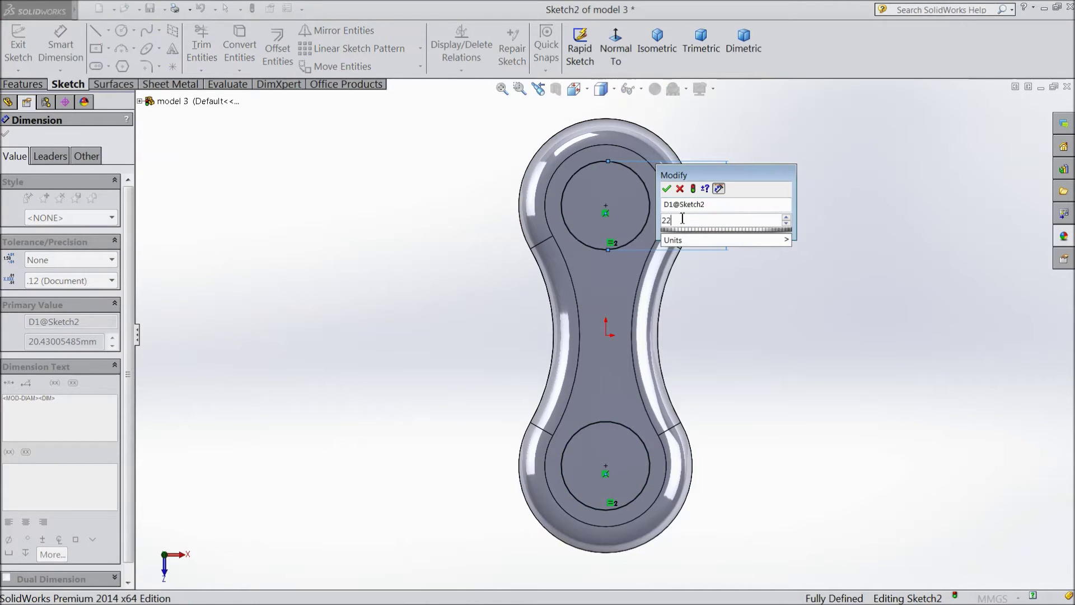
click(666, 190)
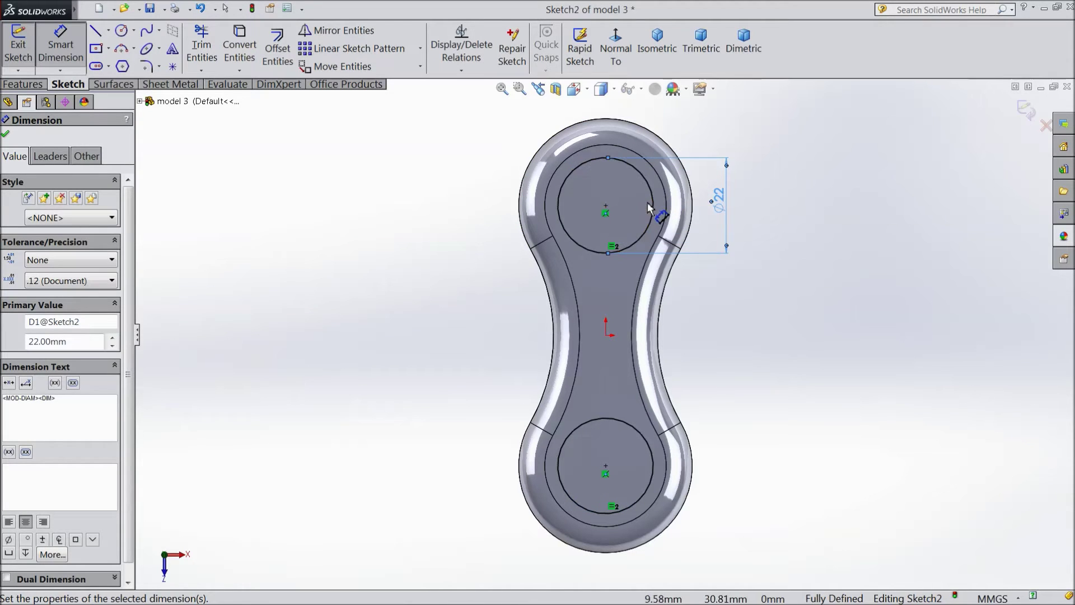
click(7, 135)
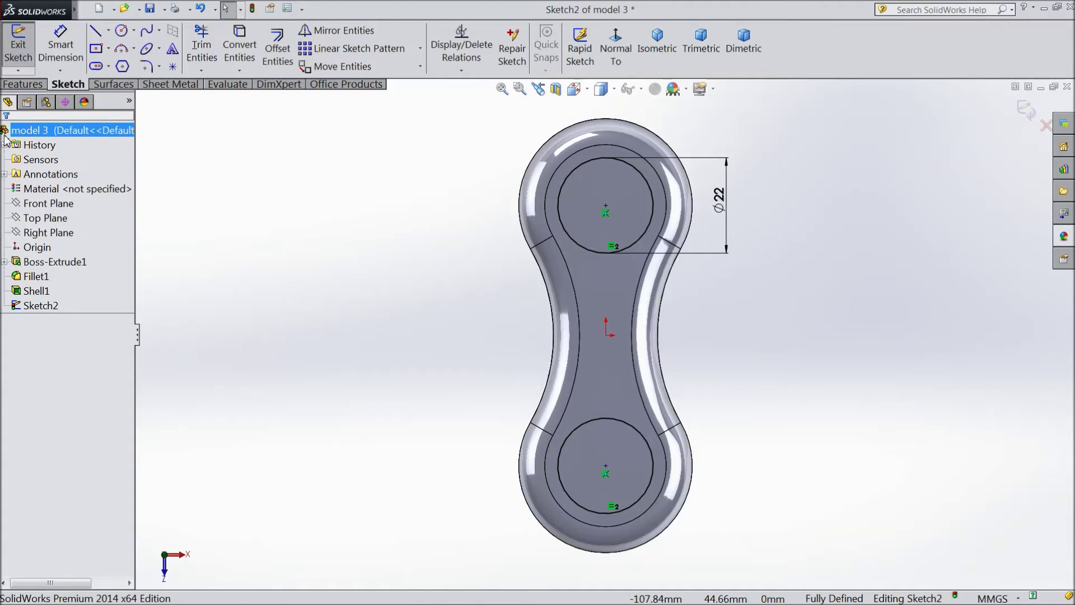
Extrude-cut both Ø22 circles Through All to make two holes in the lobes
click(21, 85)
click(233, 49)
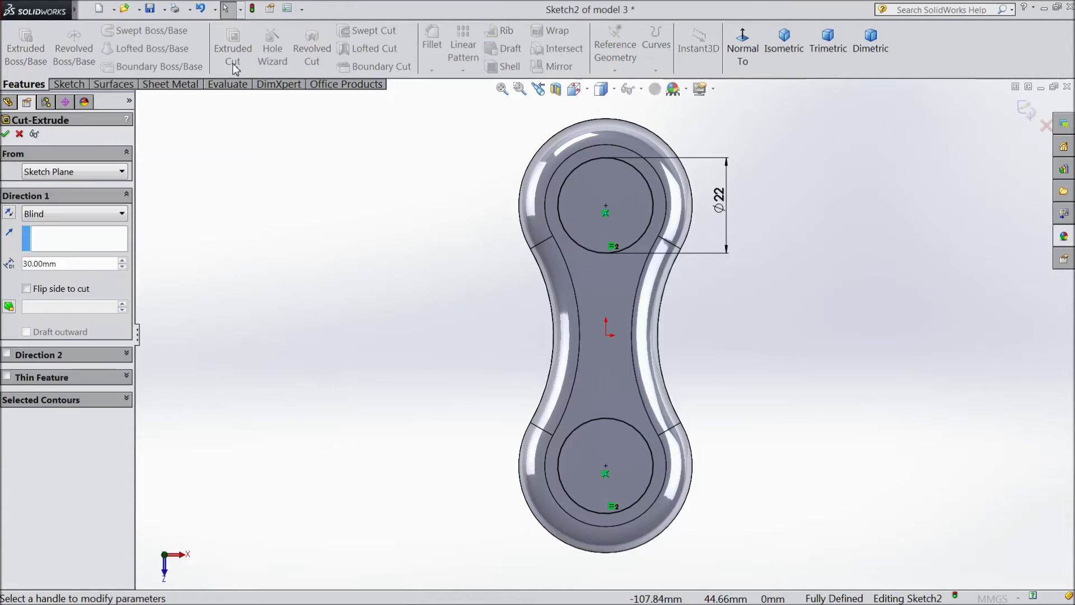
mouse_move(349, 366)
middle_down()
mouse_move(277, 240)
mouse_move(343, 268)
mouse_move(288, 252)
mouse_move(307, 246)
mouse_move(271, 274)
middle_up()
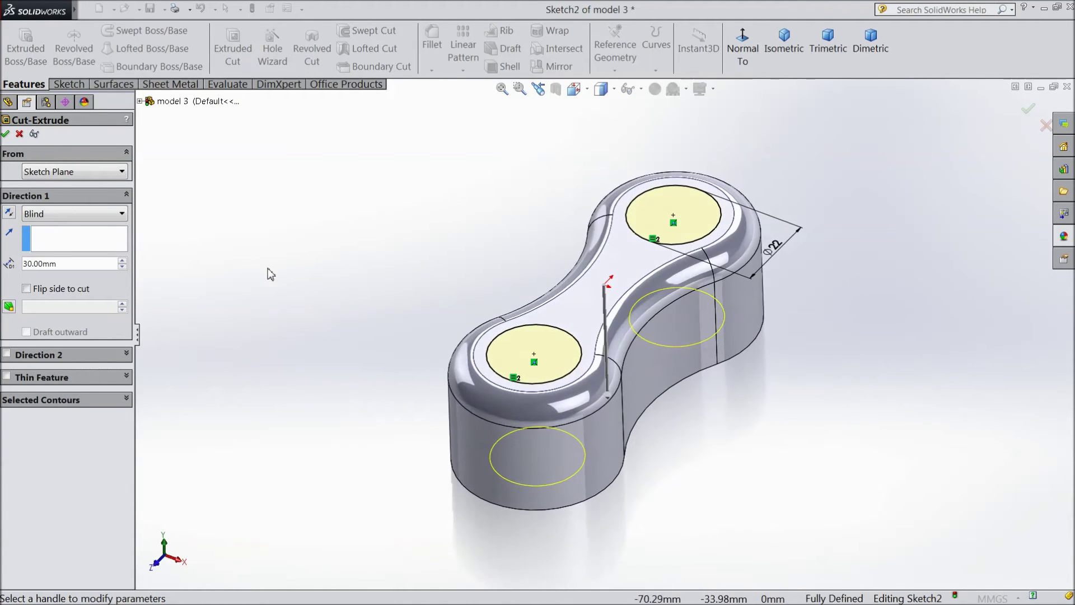
click(53, 218)
click(65, 235)
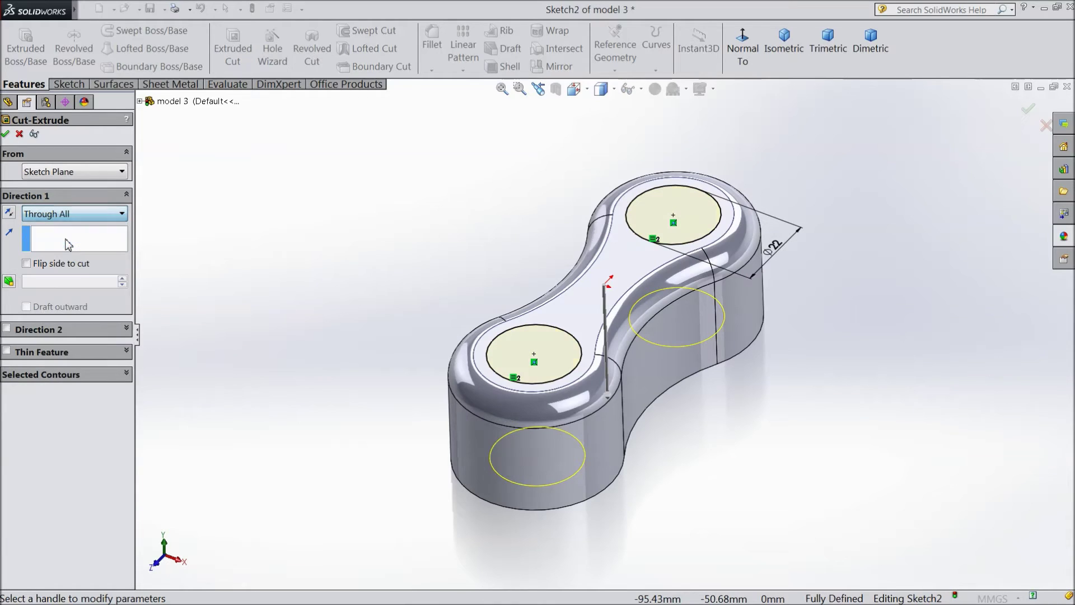
click(5, 135)
mouse_move(314, 279)
middle_down()
mouse_move(305, 404)
mouse_move(312, 283)
mouse_move(279, 257)
mouse_move(306, 267)
middle_up()
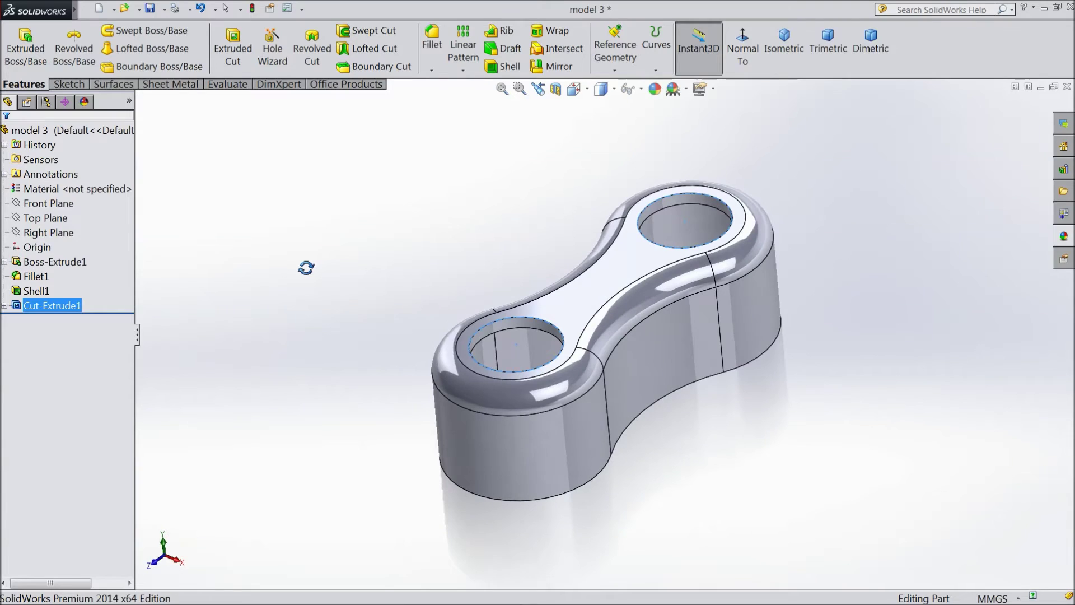
On the Right Plane, draw a circle above the origin and dimension it Ø26
click(61, 234)
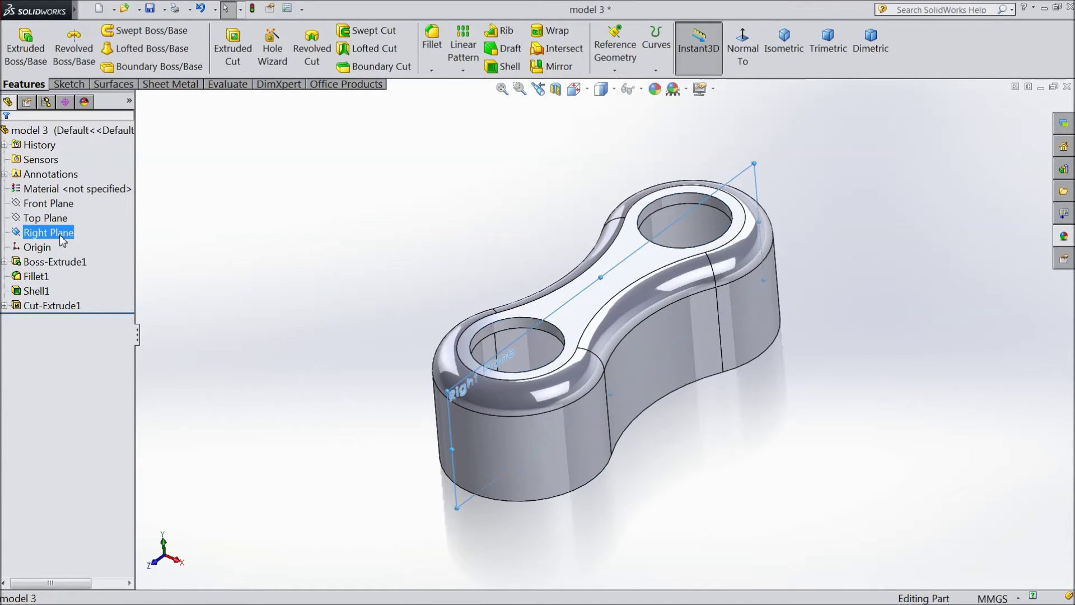
click(69, 224)
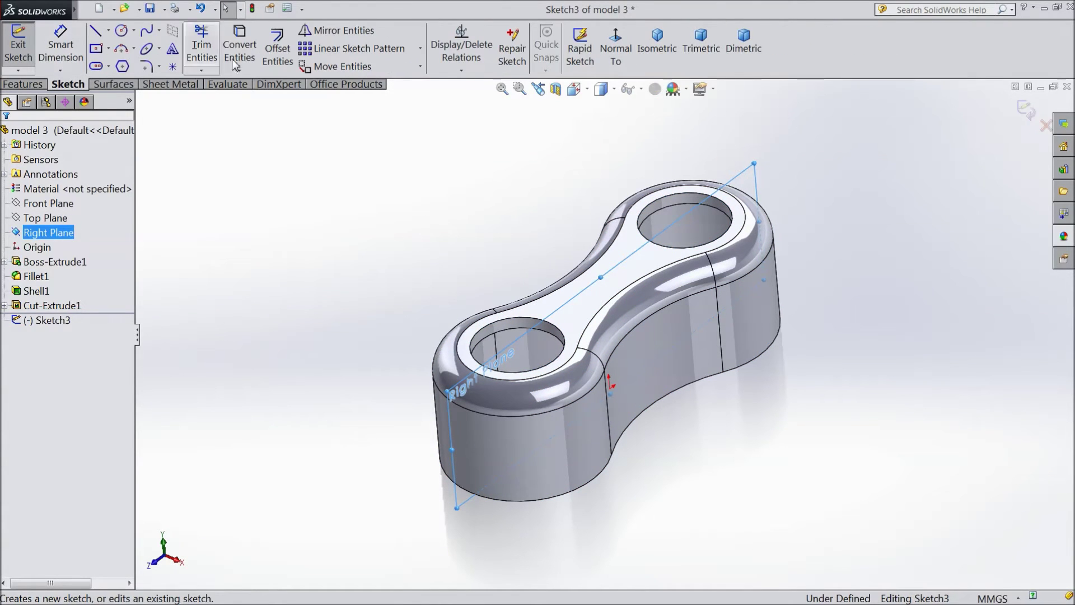
click(616, 54)
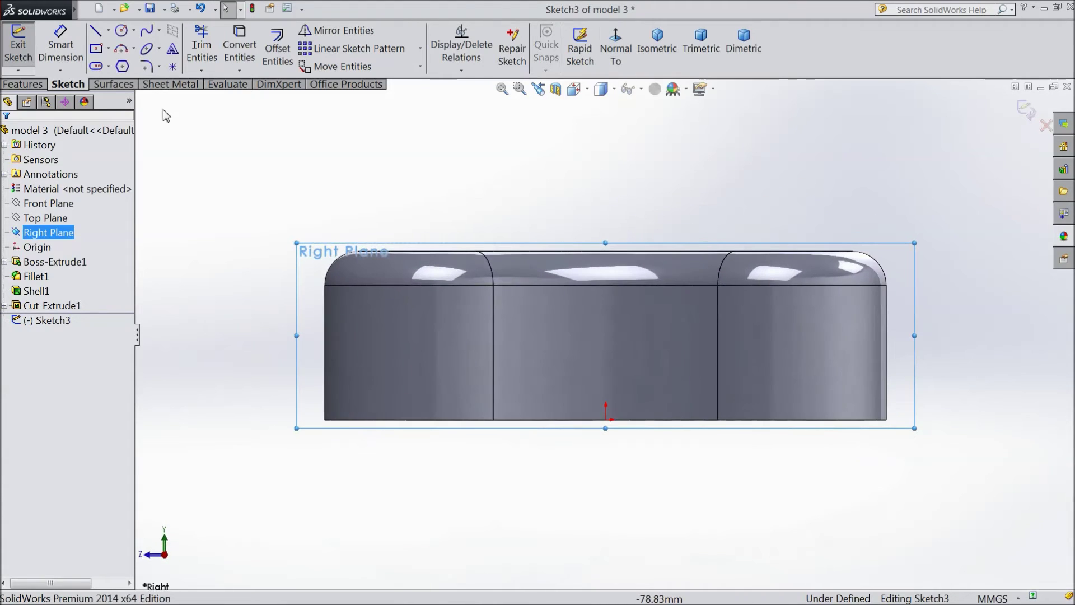
click(122, 31)
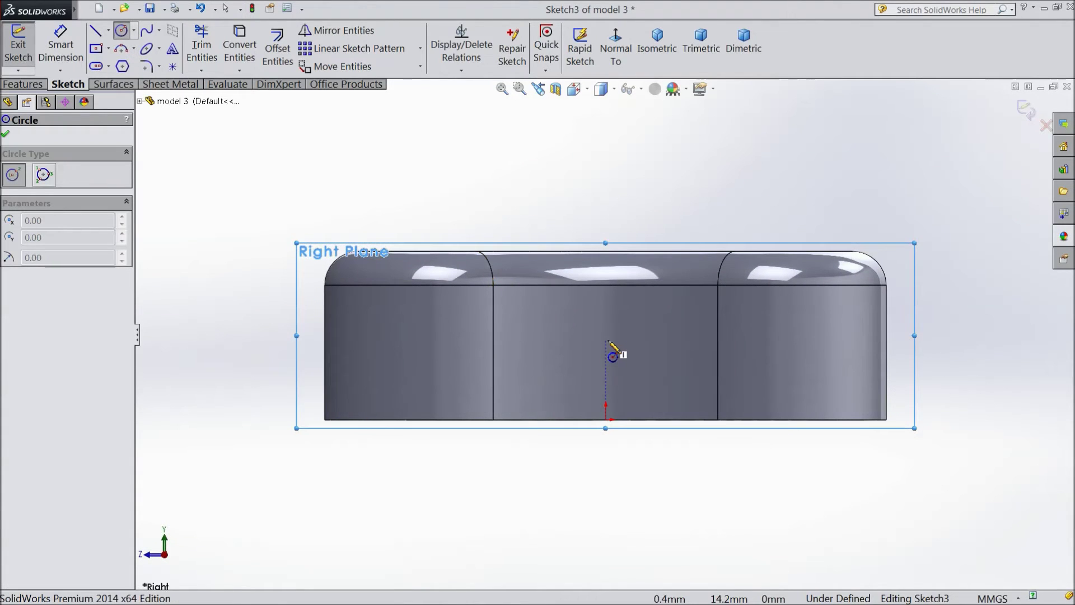
click(606, 340)
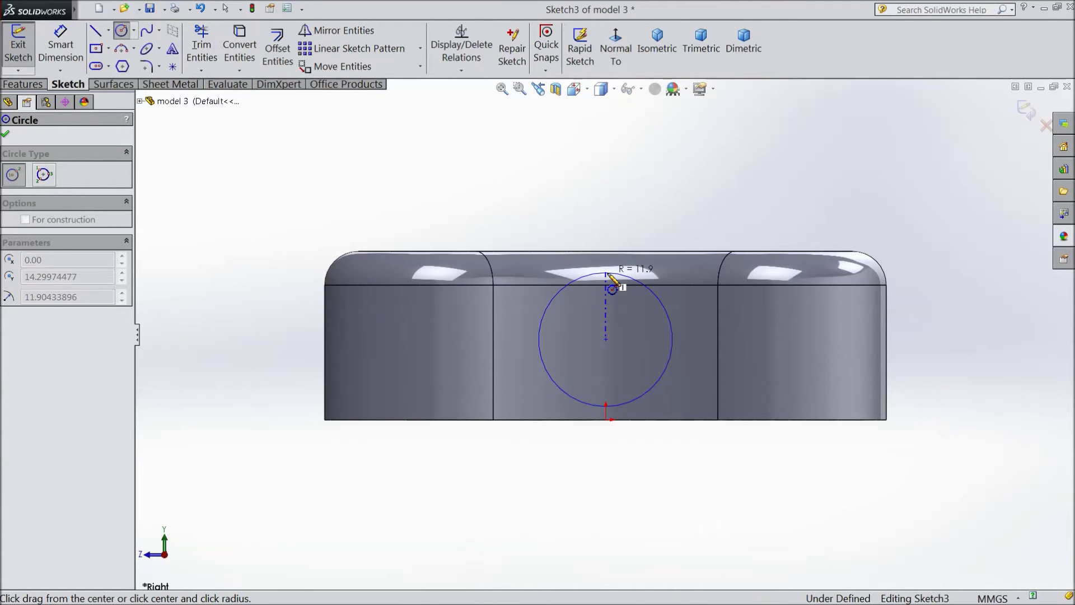
click(613, 280)
click(60, 46)
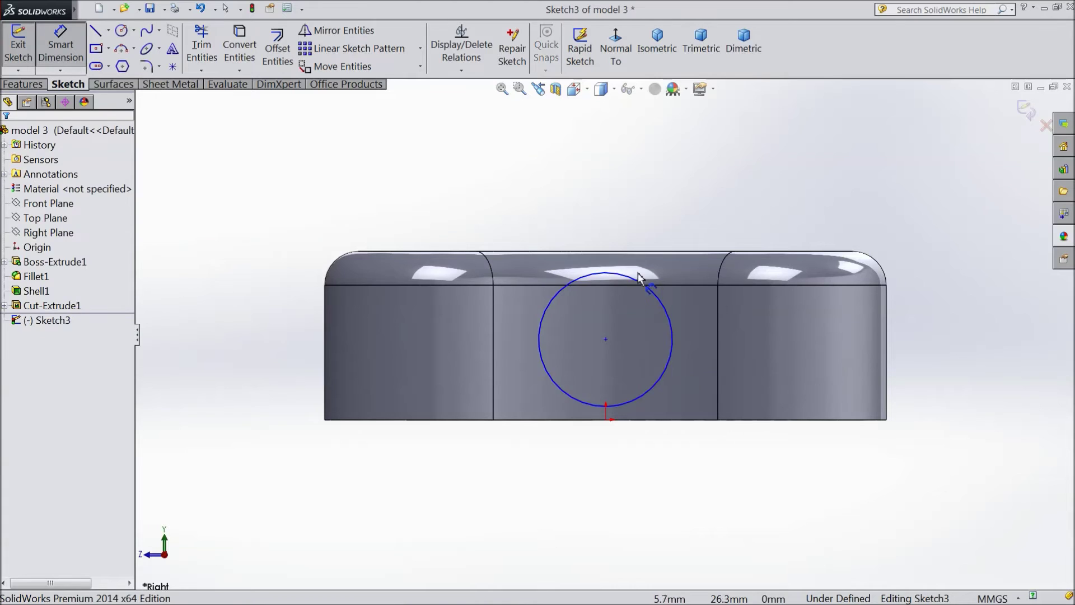
click(641, 281)
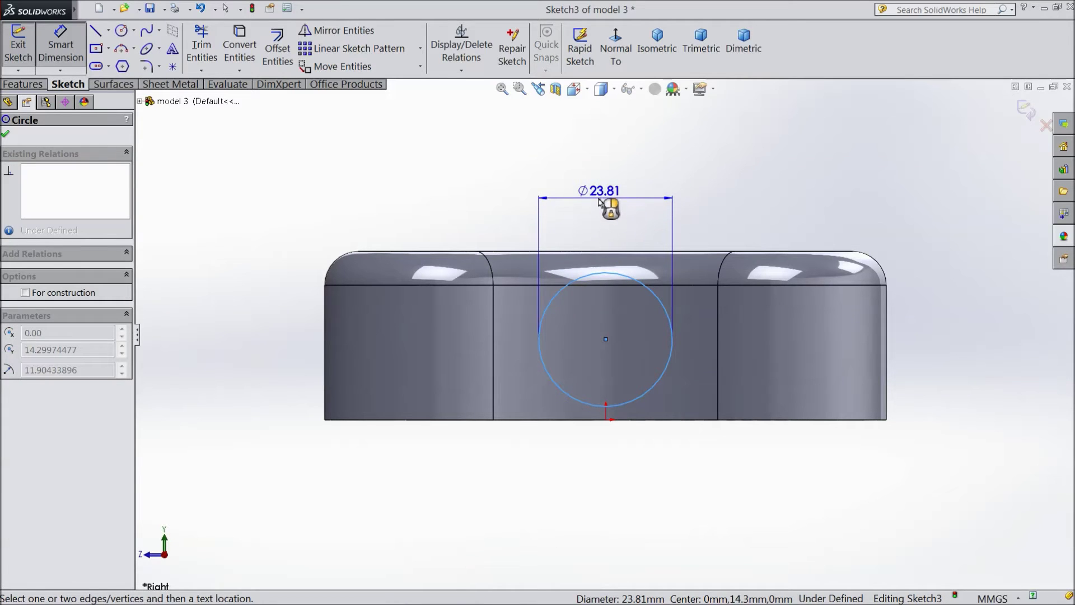
click(600, 202)
text(26)
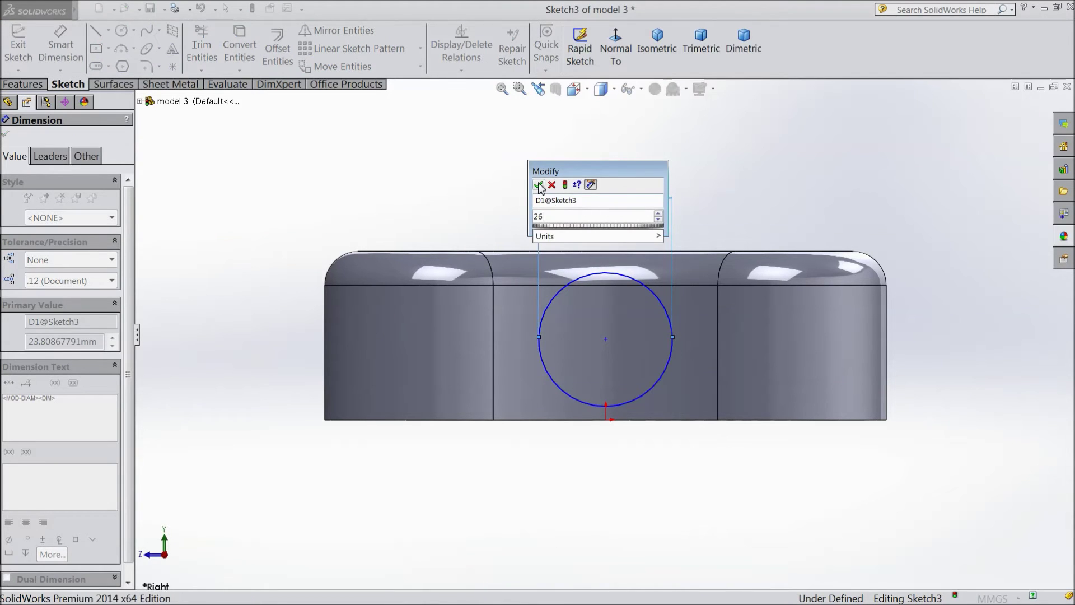
click(539, 185)
click(6, 135)
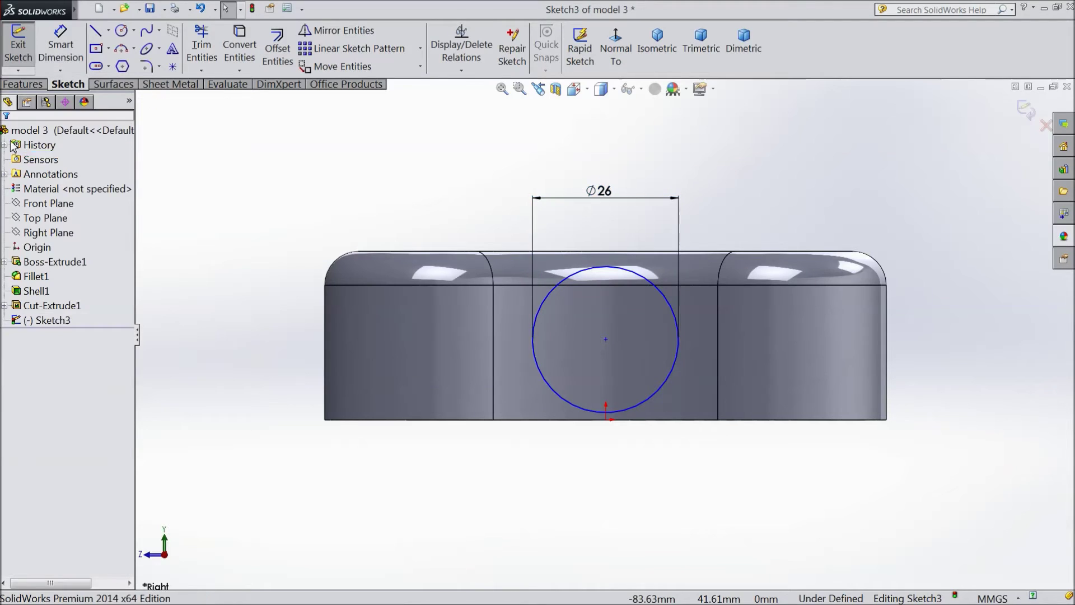
Make the circle tangent to the top edge and its centre vertical with the origin
click(571, 278)
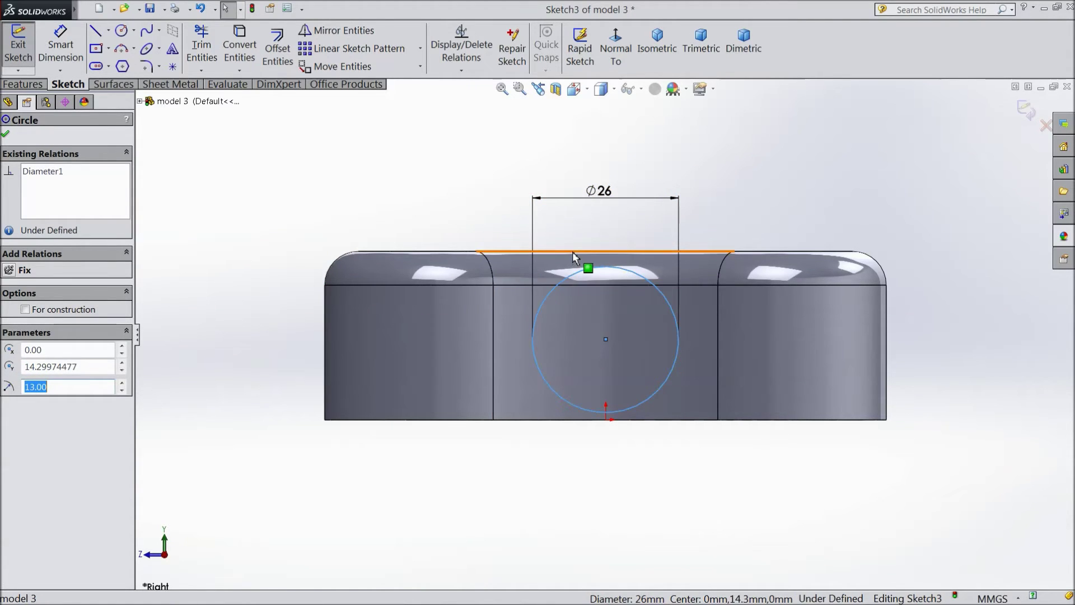
ctrl+click(572, 255)
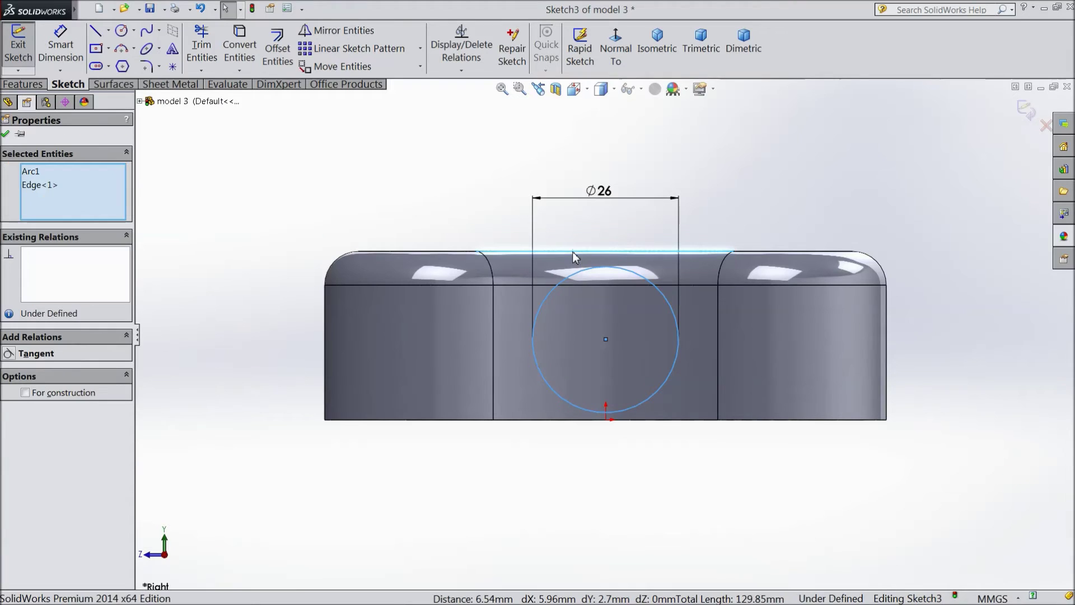
click(604, 212)
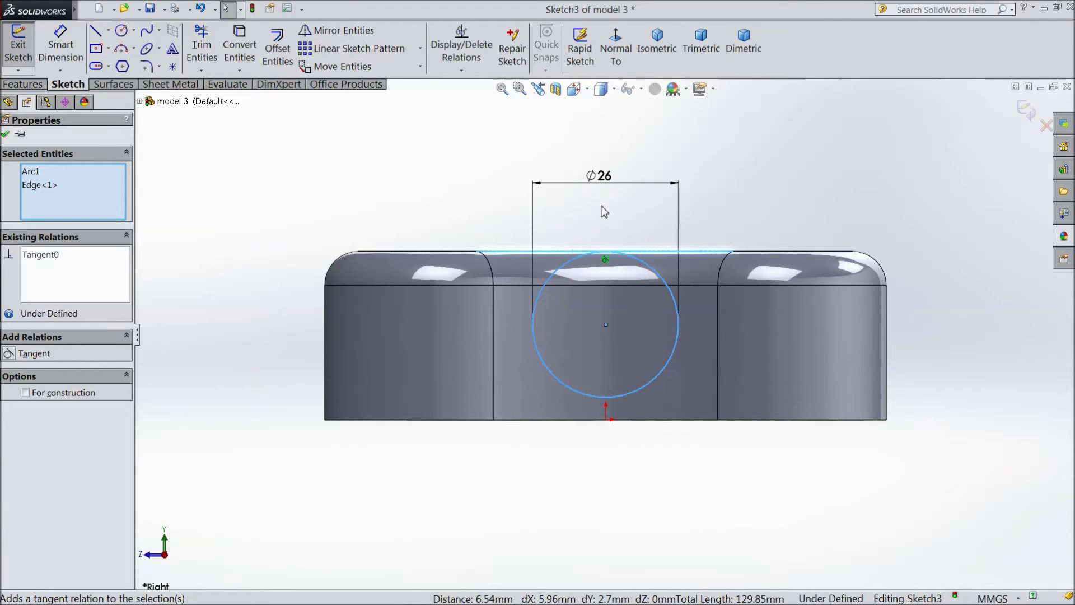
click(5, 135)
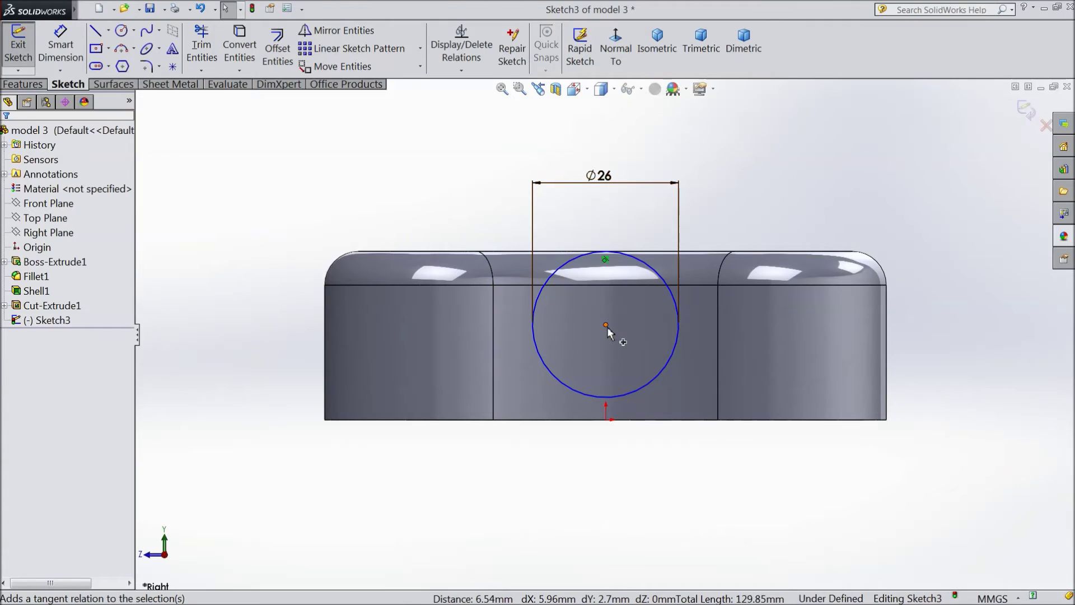
click(606, 326)
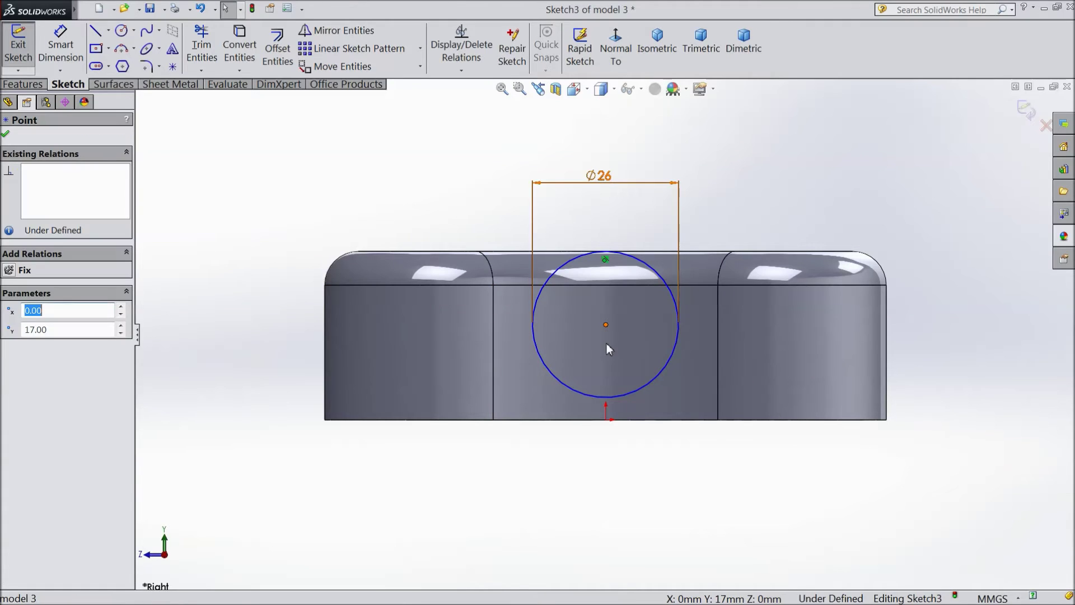
ctrl+click(606, 419)
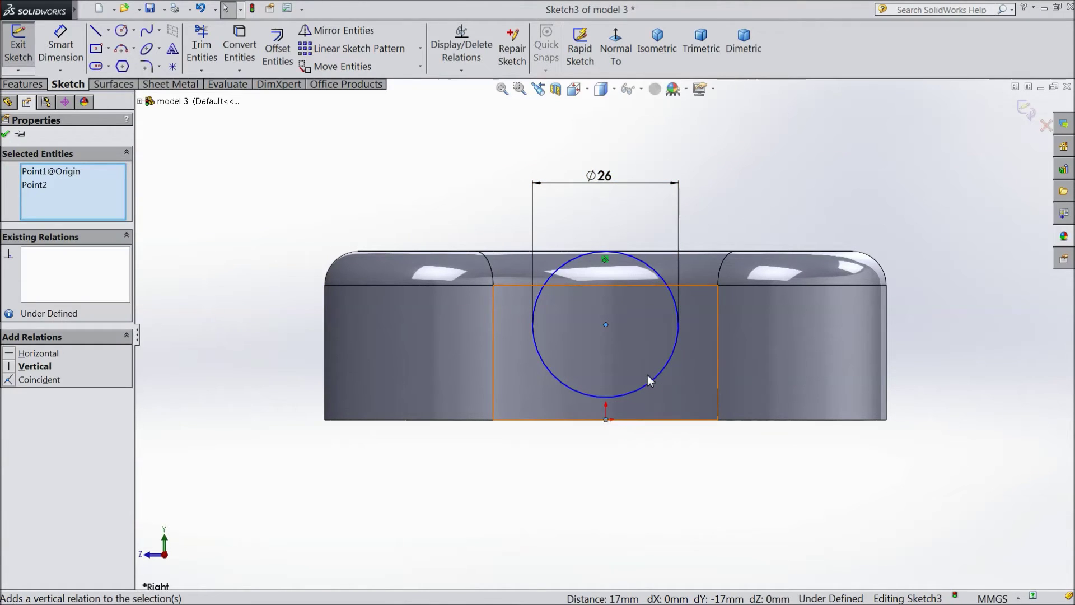
click(35, 366)
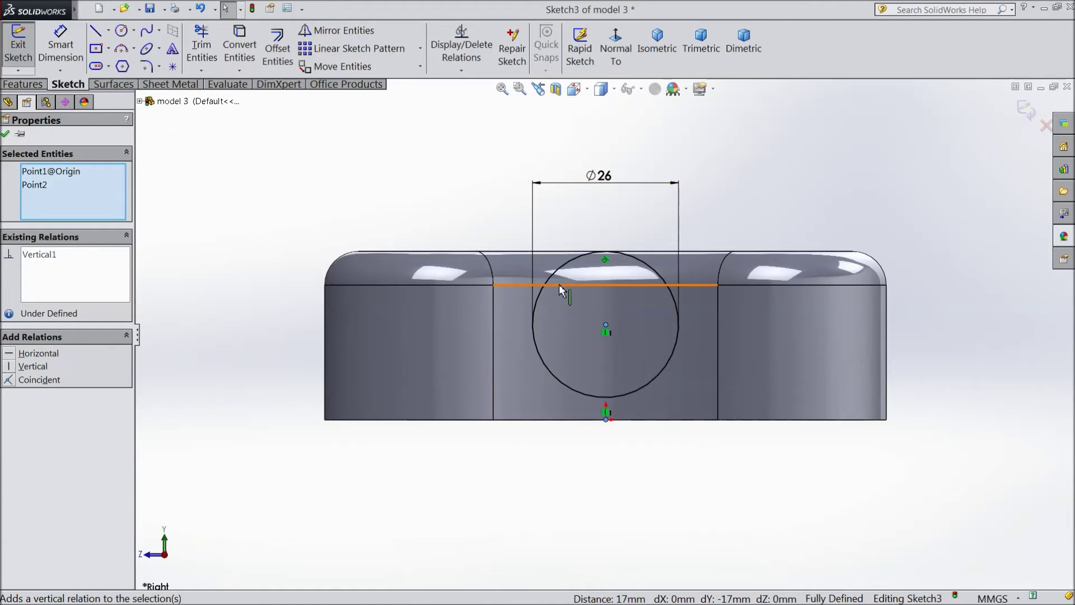
click(6, 134)
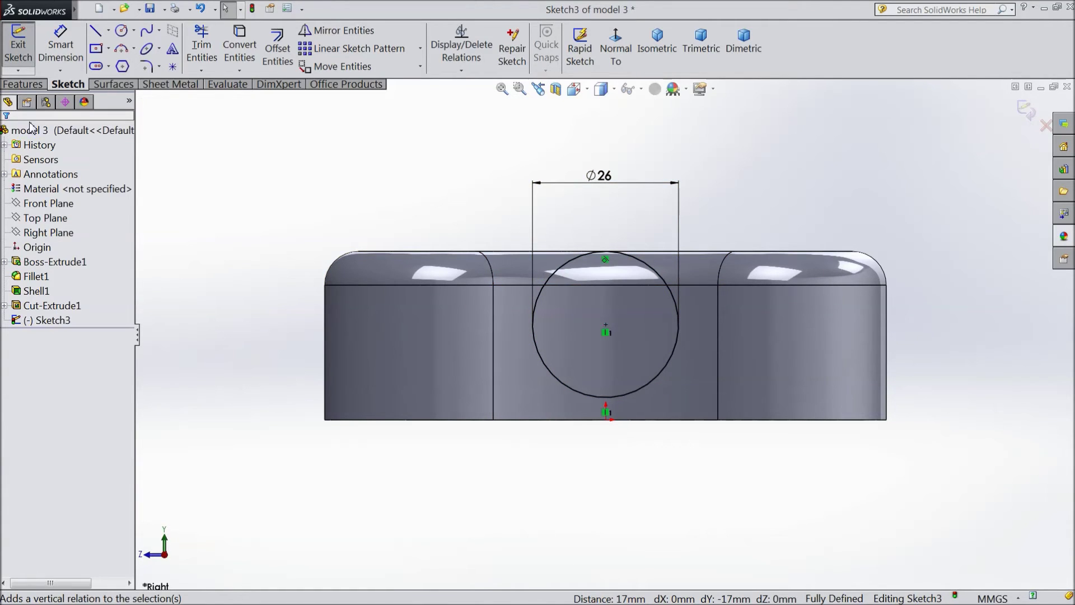
click(34, 85)
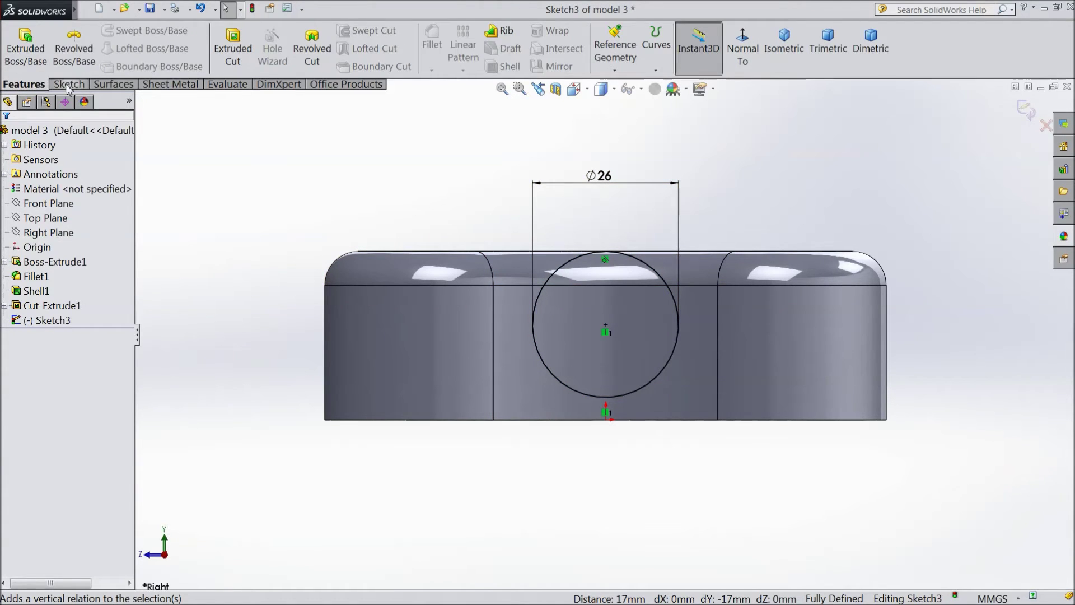
Extrude the Ø26 circle 40 mm Mid Plane into a cylindrical boss
click(25, 48)
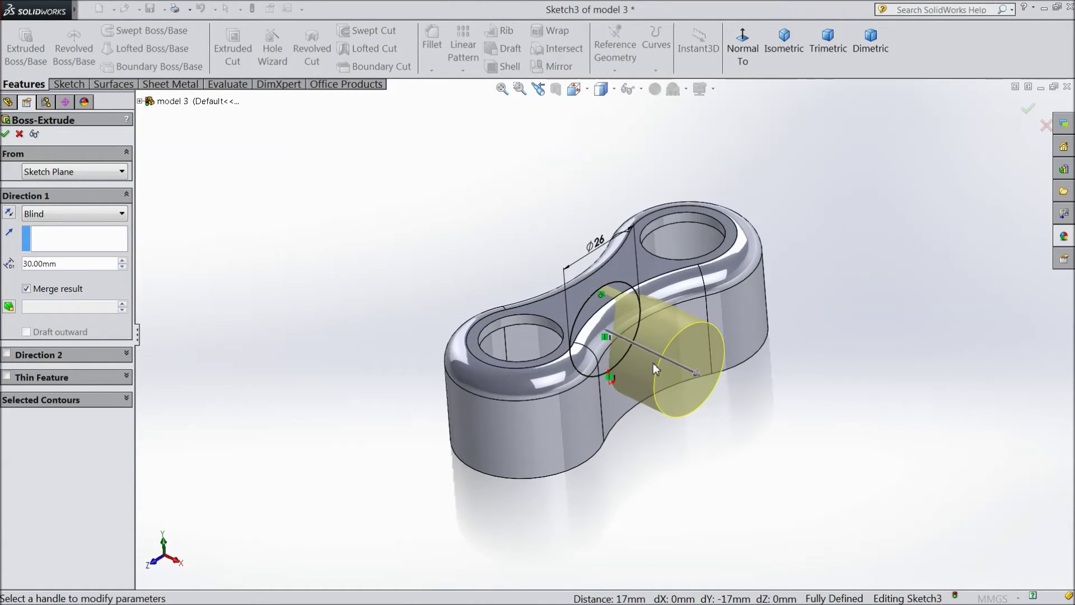
scroll(653, 363, down, 3)
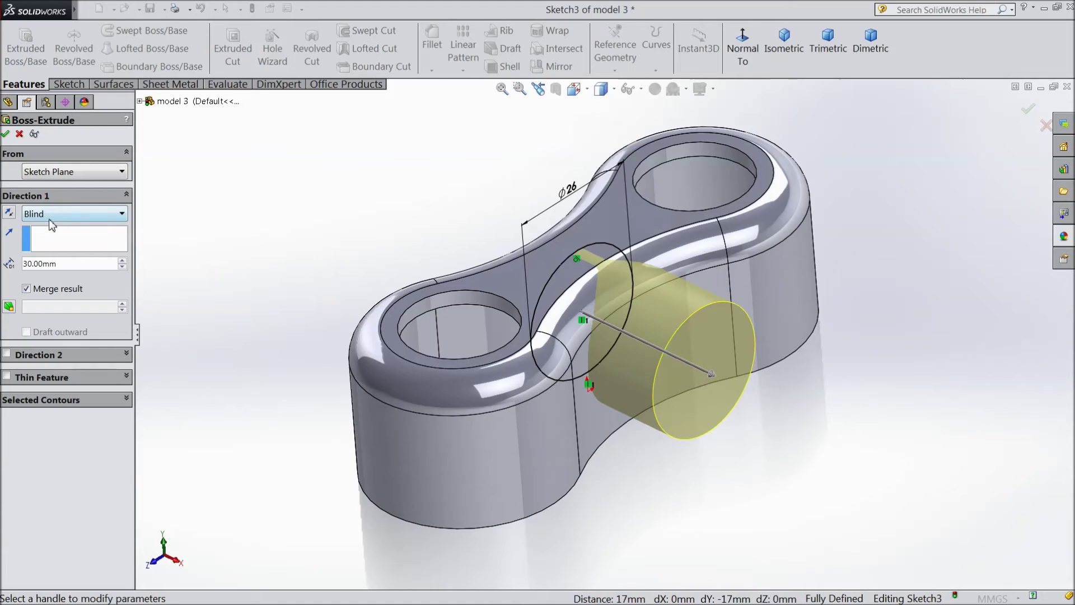
click(50, 217)
click(62, 312)
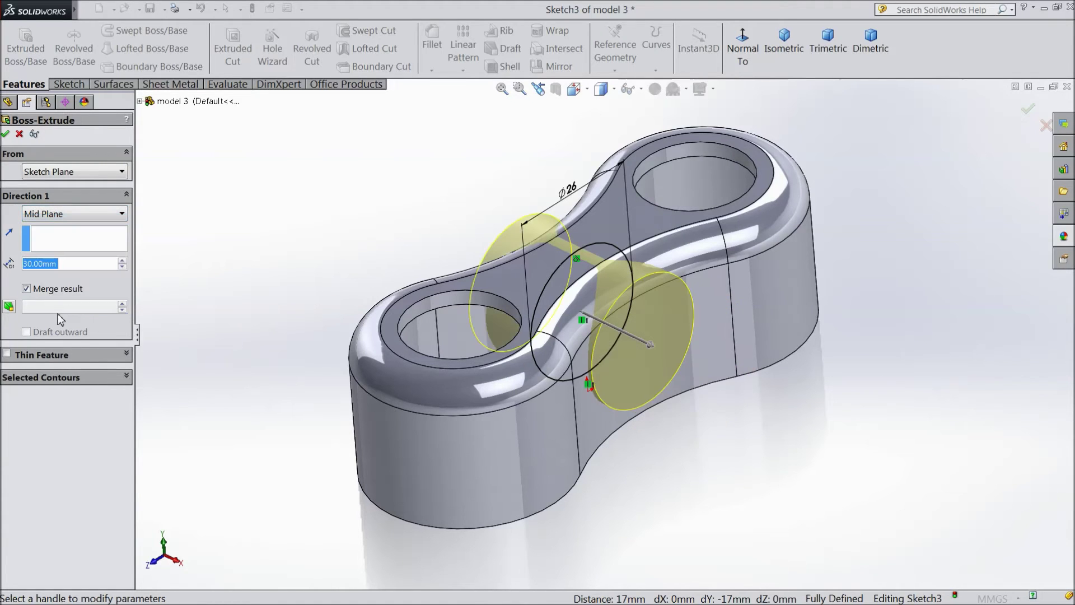
text(40)
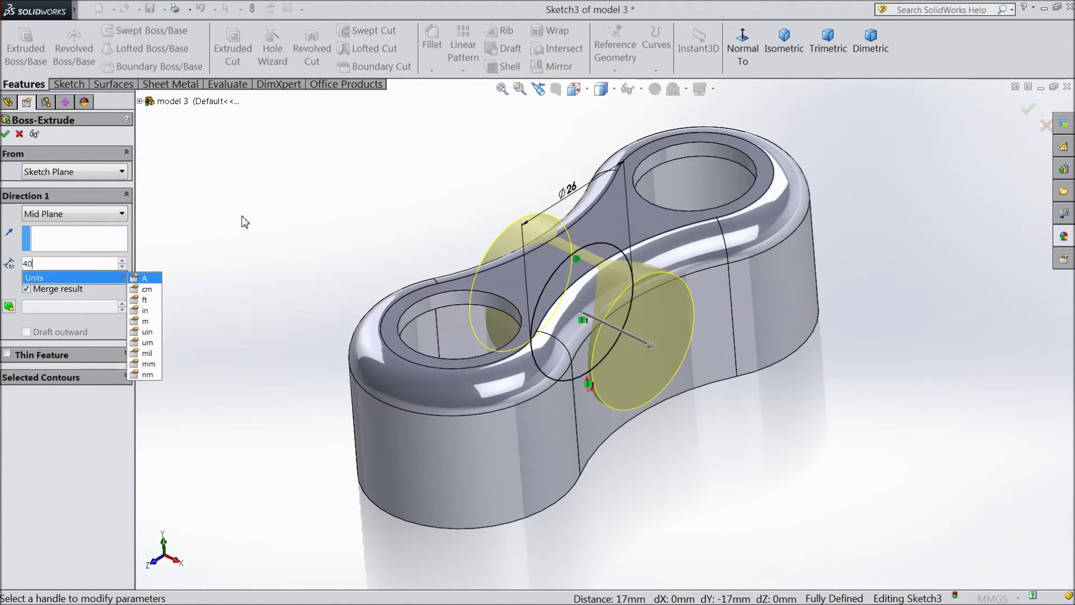
key(Return)
mouse_move(282, 266)
middle_down()
mouse_move(348, 259)
mouse_move(284, 257)
middle_up()
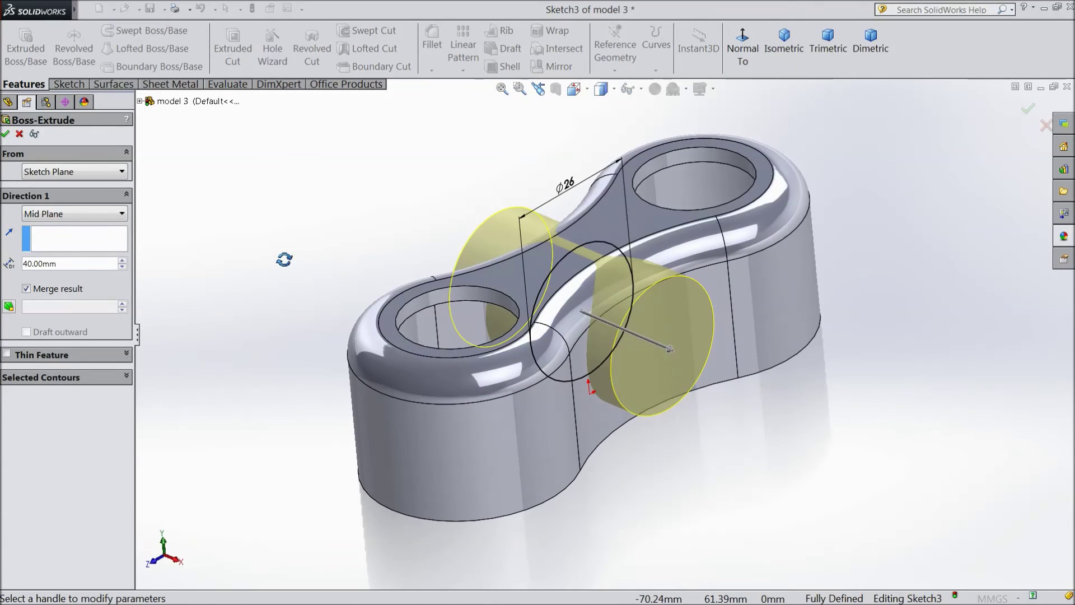
click(6, 134)
middle_drag(249, 277, 281, 208)
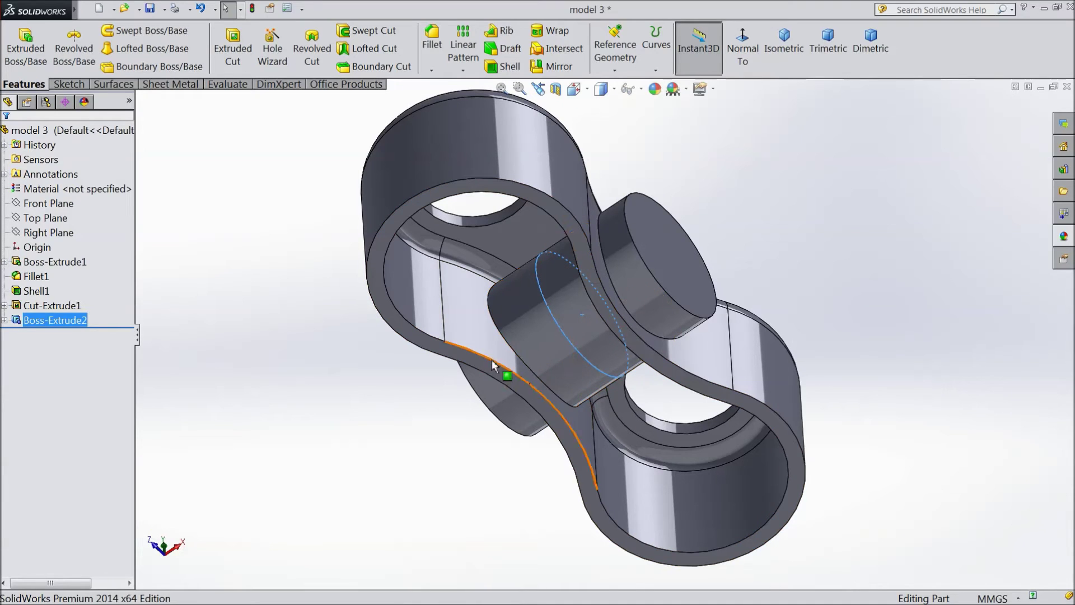
click(210, 324)
click(58, 321)
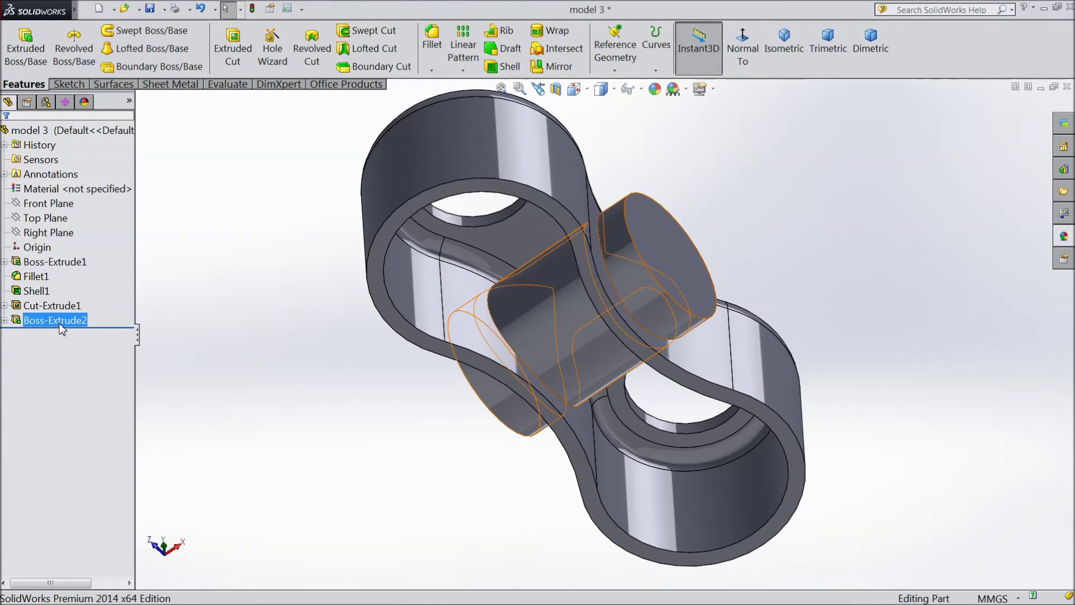
drag(59, 323, 54, 281)
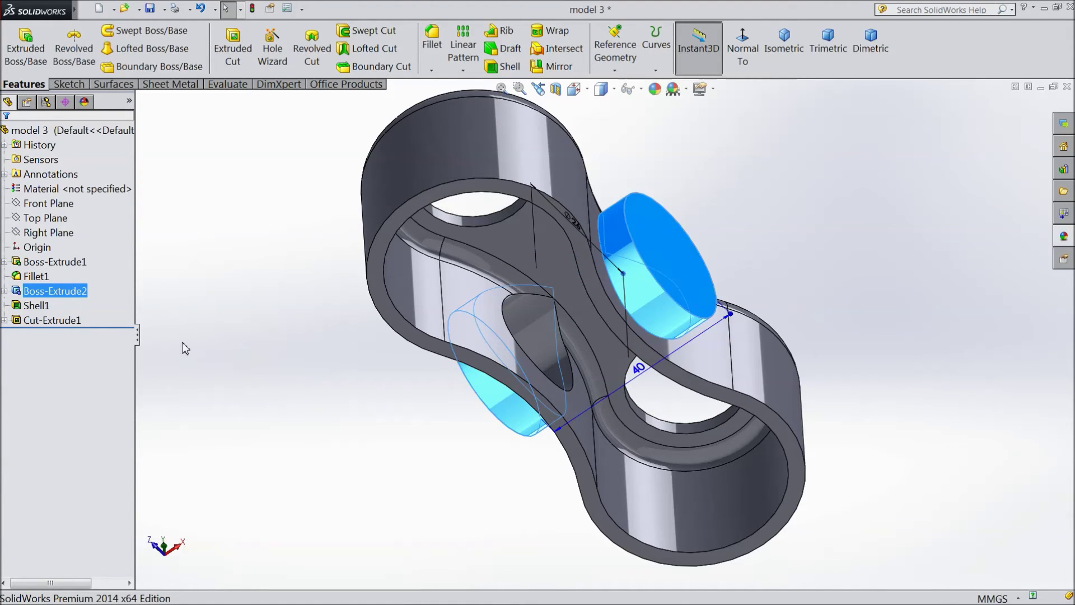
click(42, 309)
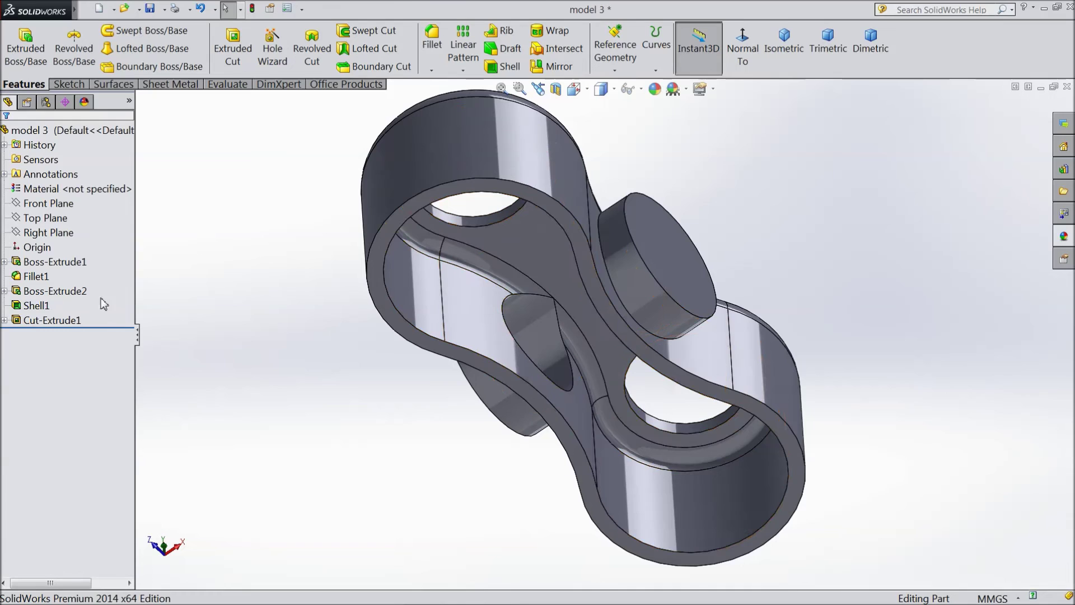
click(42, 309)
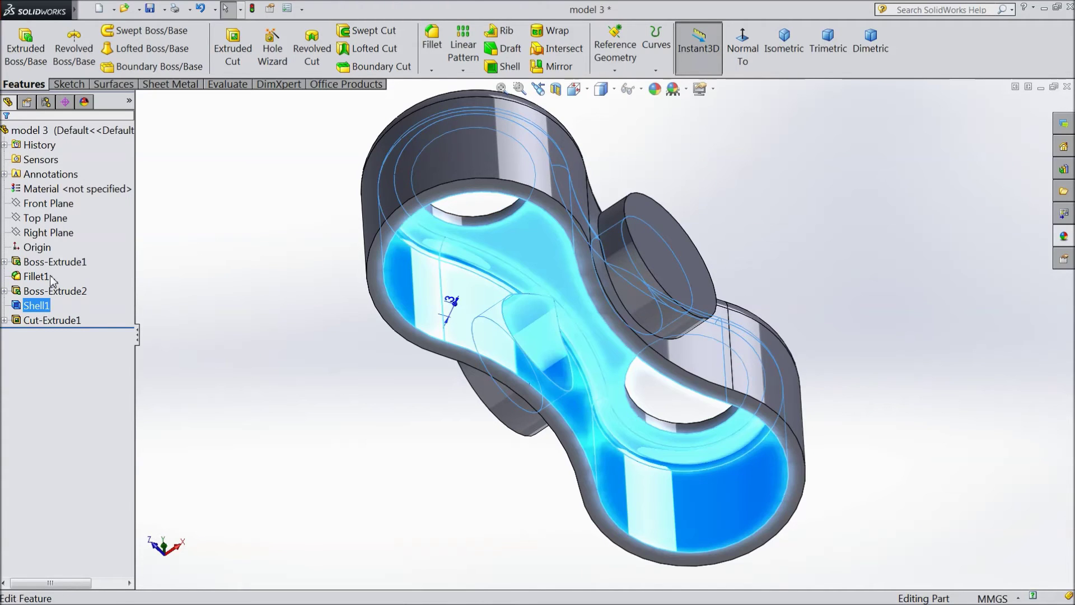
Edit Shell1 to give the boss's two cylindrical faces a 5 mm multi-thickness
click(52, 277)
middle_drag(234, 247, 238, 314)
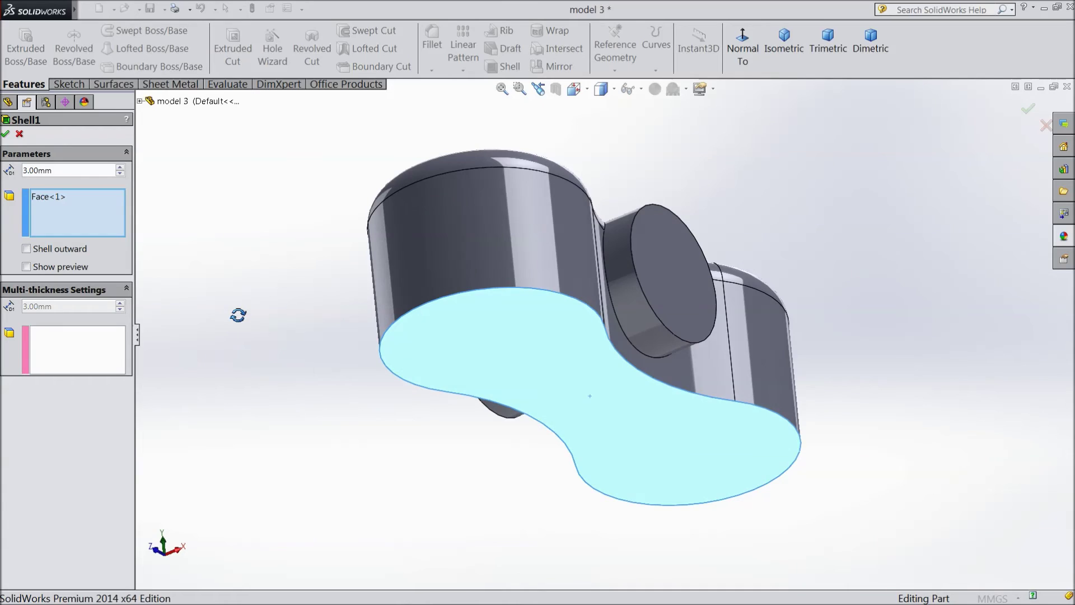
click(62, 360)
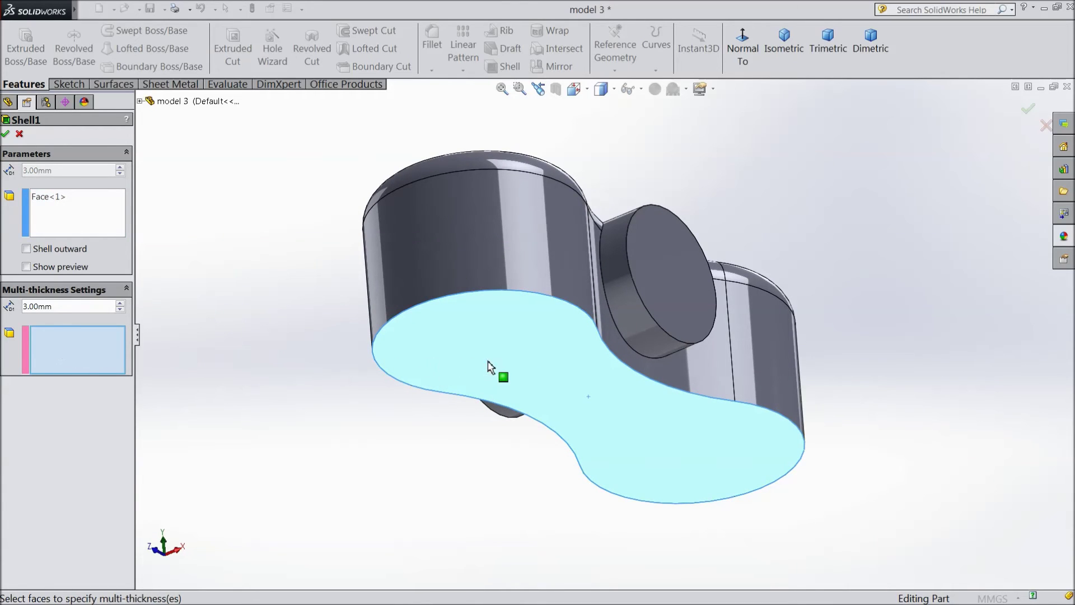
click(643, 334)
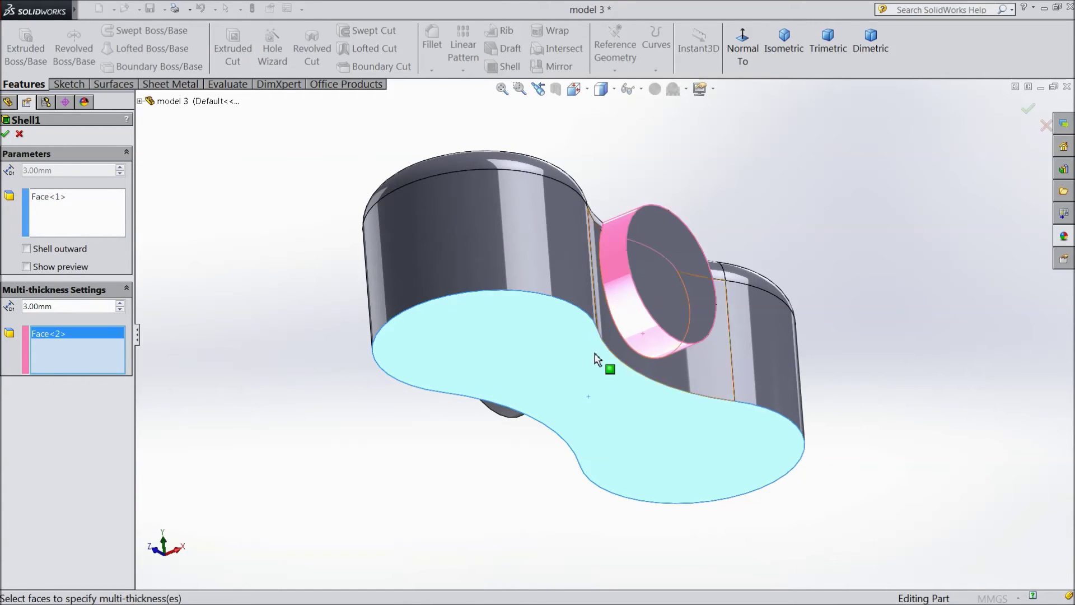
middle_drag(375, 439, 395, 350)
click(508, 391)
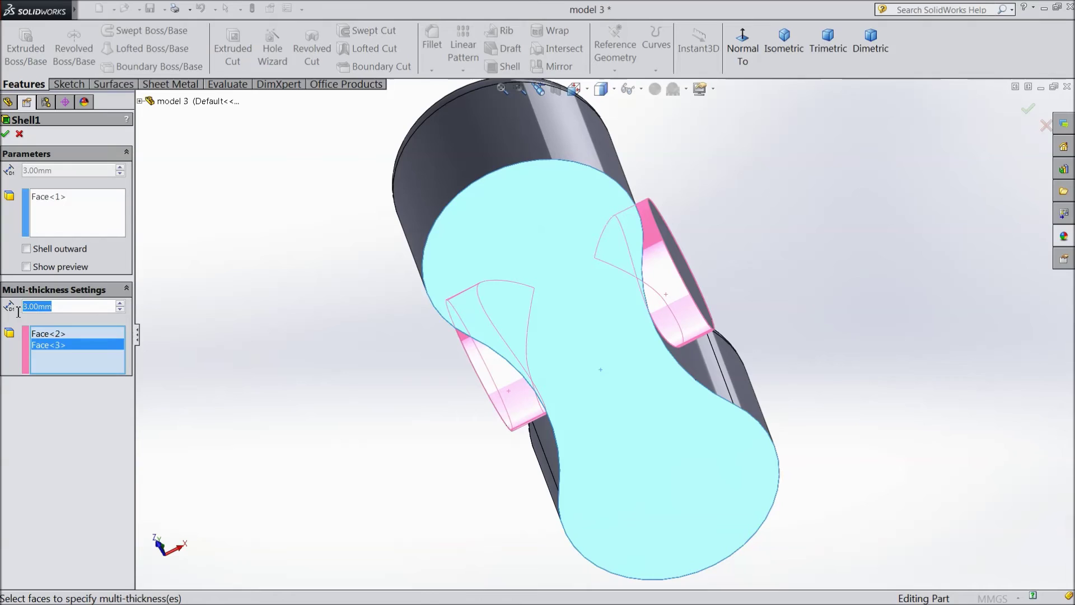
text(5)
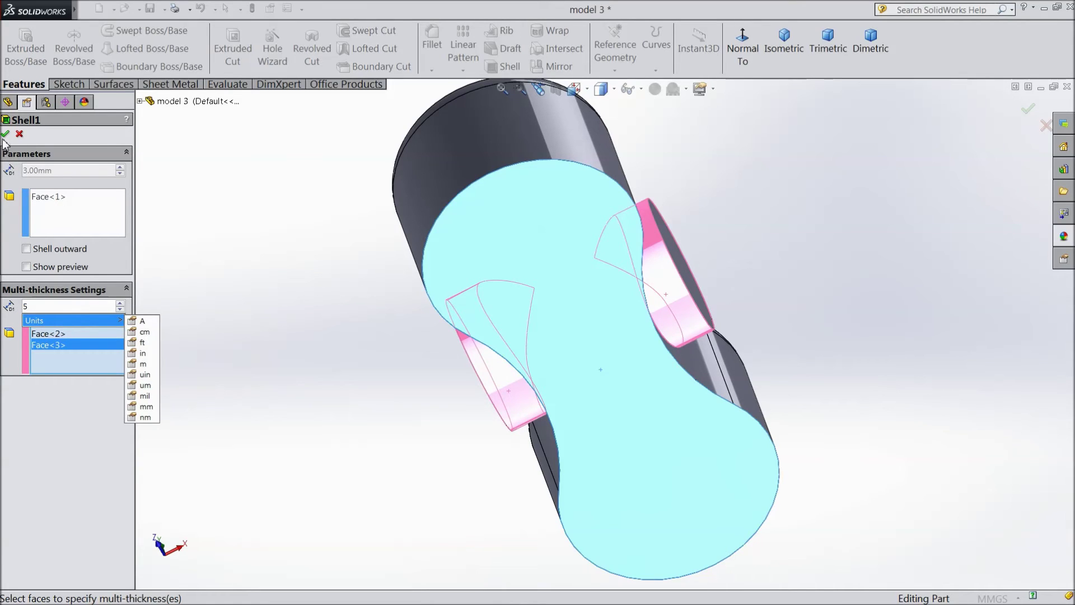
key(Return)
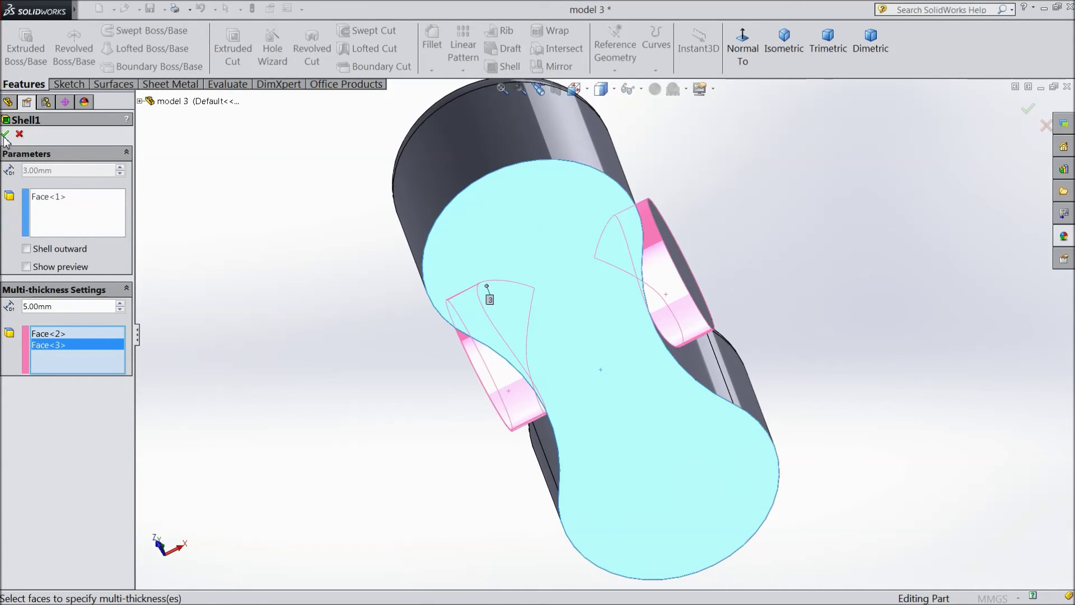
click(6, 135)
mouse_move(314, 300)
middle_down()
mouse_move(343, 209)
mouse_move(353, 209)
mouse_move(240, 267)
mouse_move(291, 262)
mouse_move(350, 295)
mouse_move(260, 335)
mouse_move(311, 283)
mouse_move(313, 309)
middle_up()
Edit Shell1 again to also remove both circular end faces of the cross boss
key(Escape)
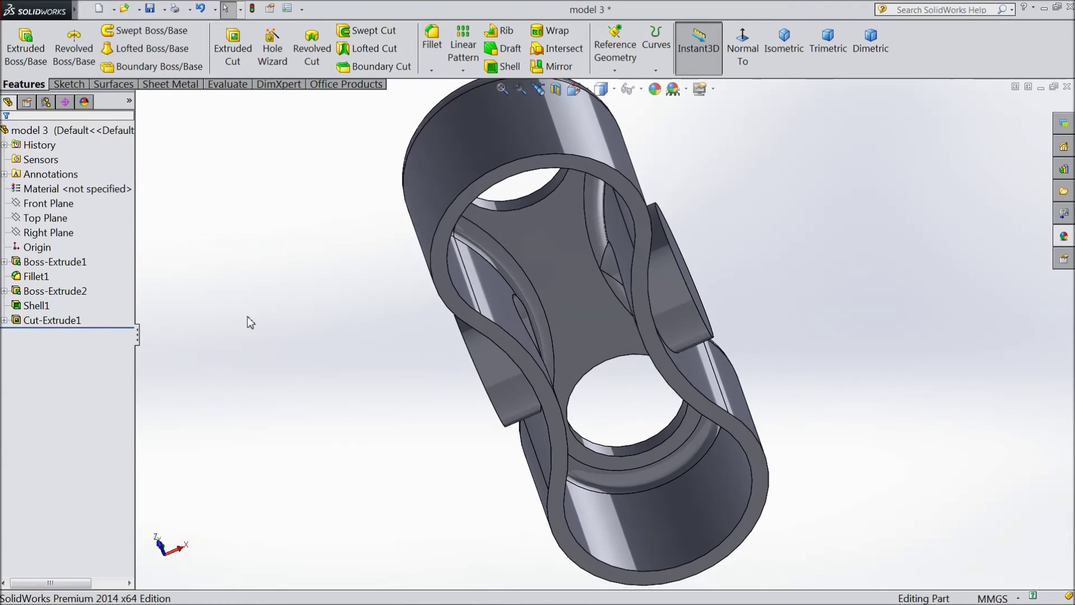
click(35, 305)
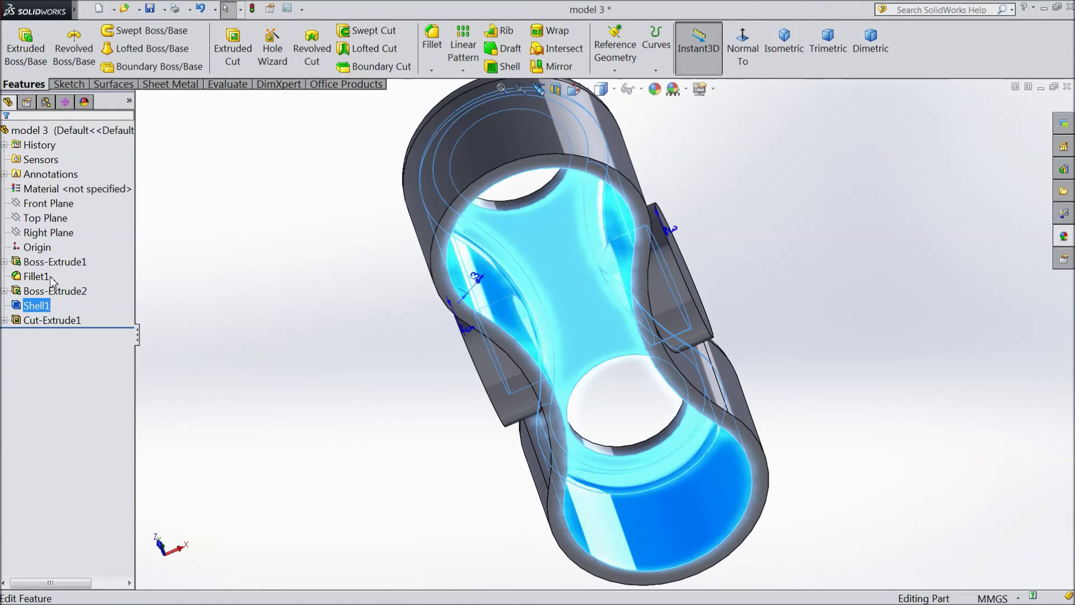
click(53, 281)
middle_drag(276, 236, 257, 468)
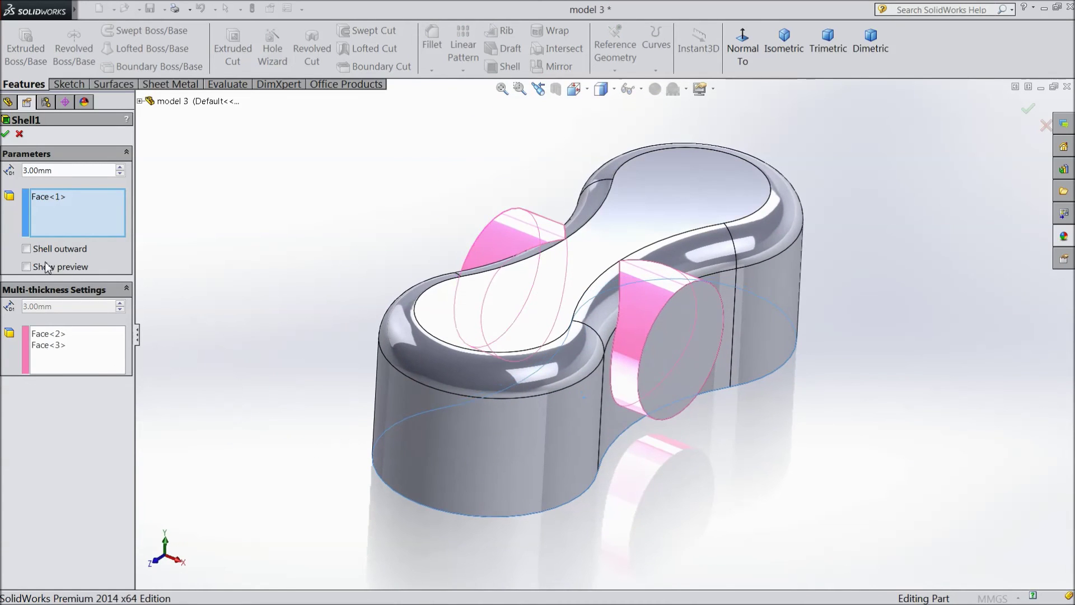
click(681, 358)
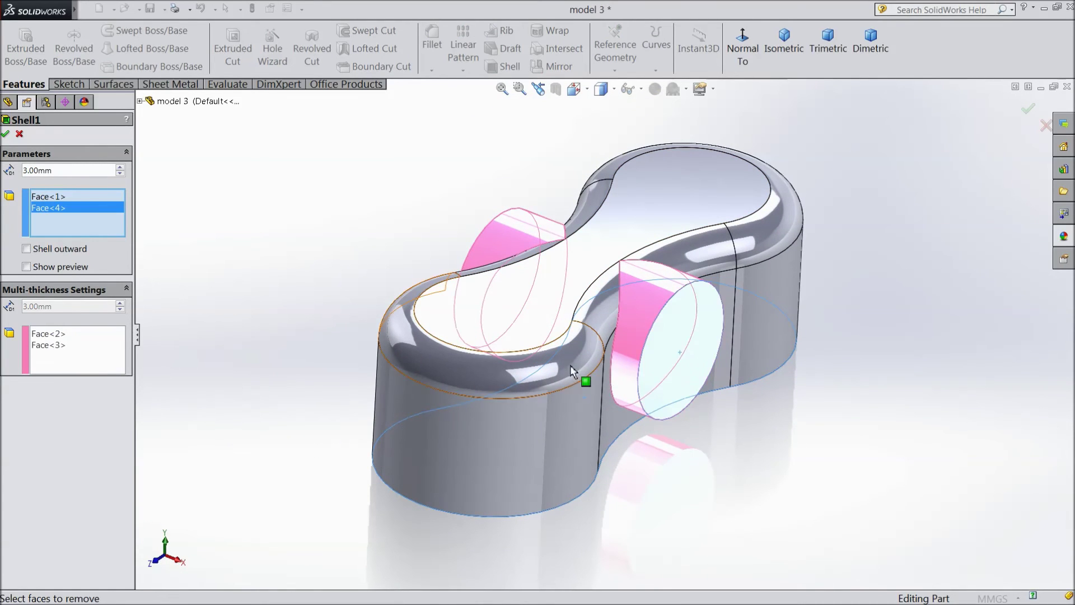
middle_drag(316, 302, 525, 275)
click(526, 275)
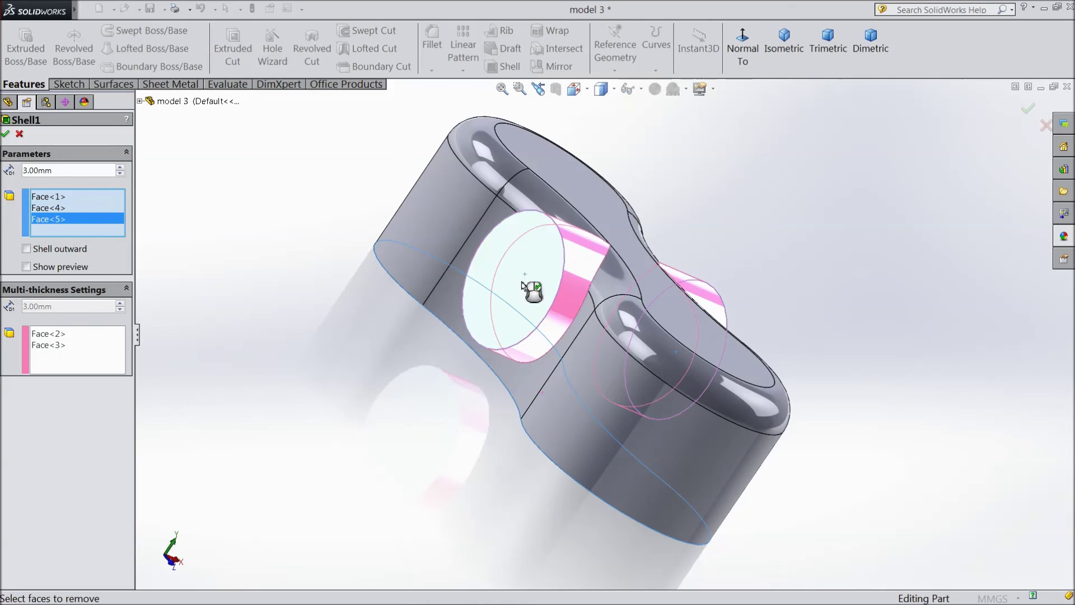
click(5, 134)
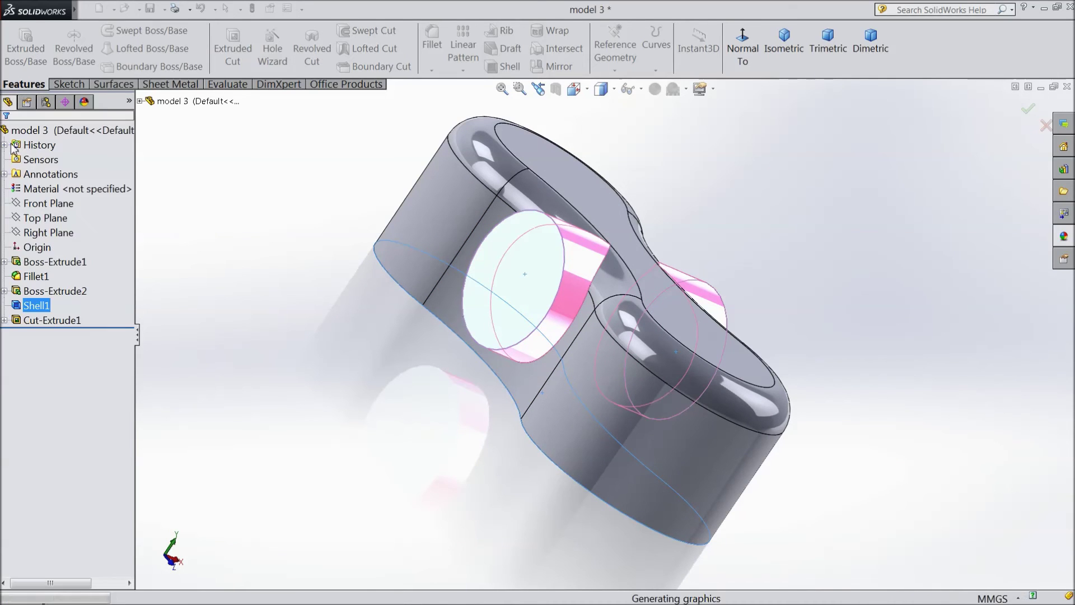
middle_drag(312, 257, 201, 277)
Fillet the two edges where the boss meets the body with a 3 mm radius
click(433, 45)
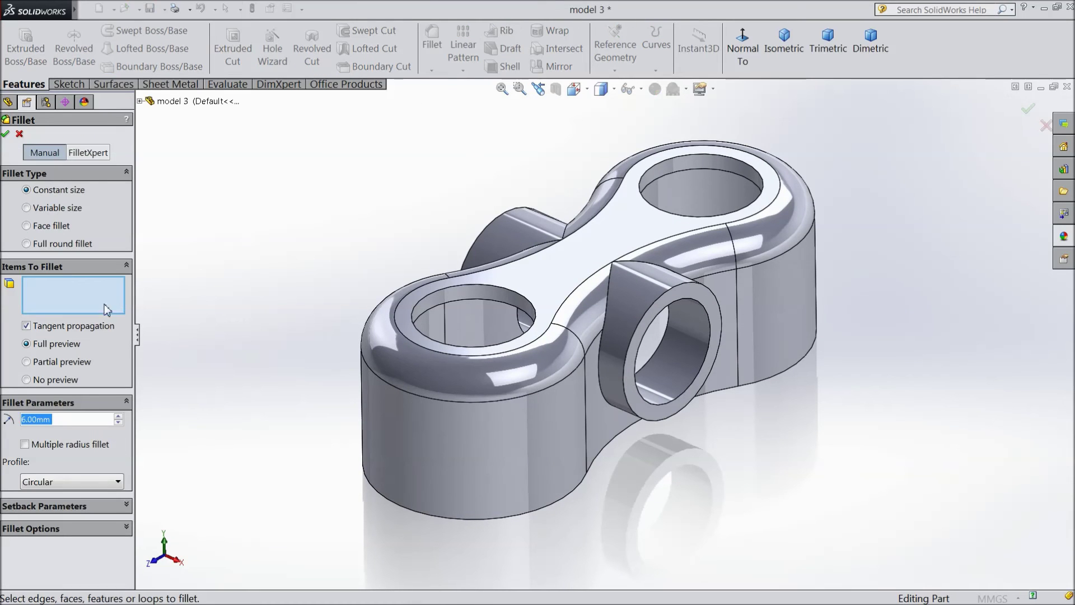
text(3)
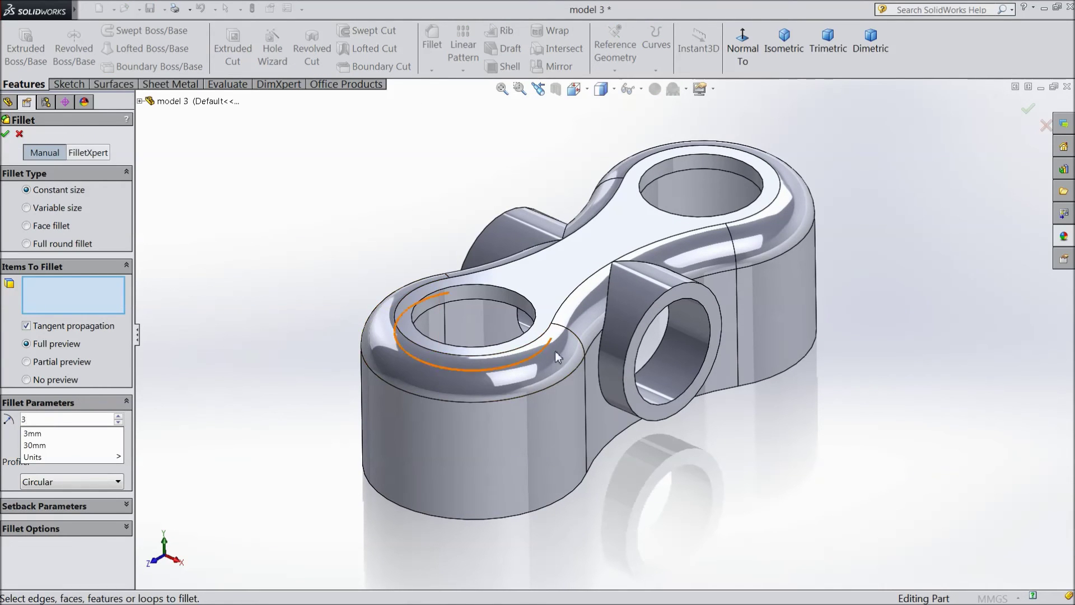
click(599, 358)
middle_drag(312, 317, 426, 392)
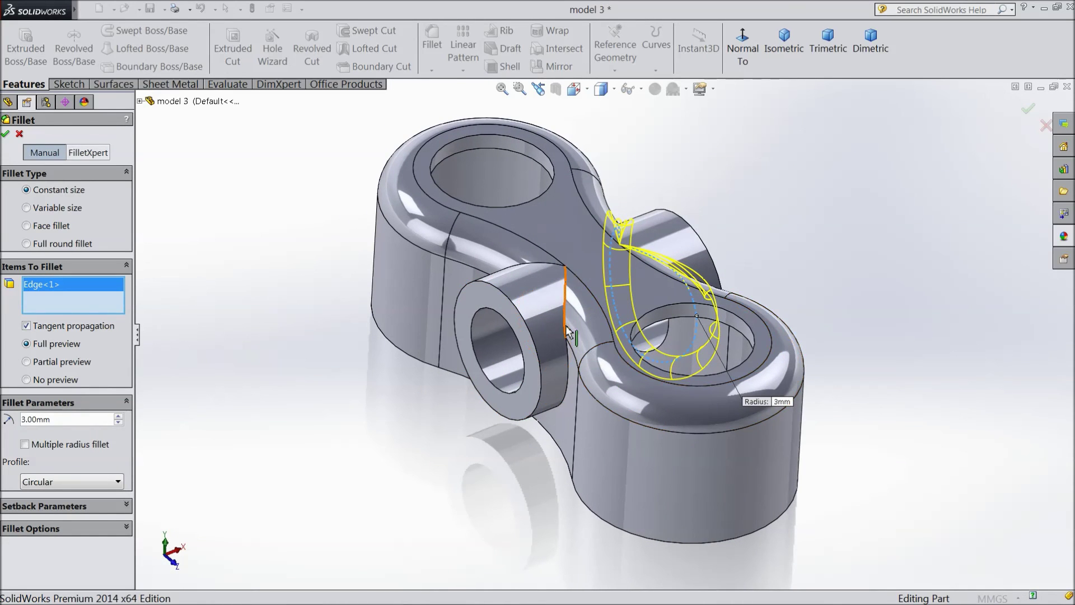
click(566, 325)
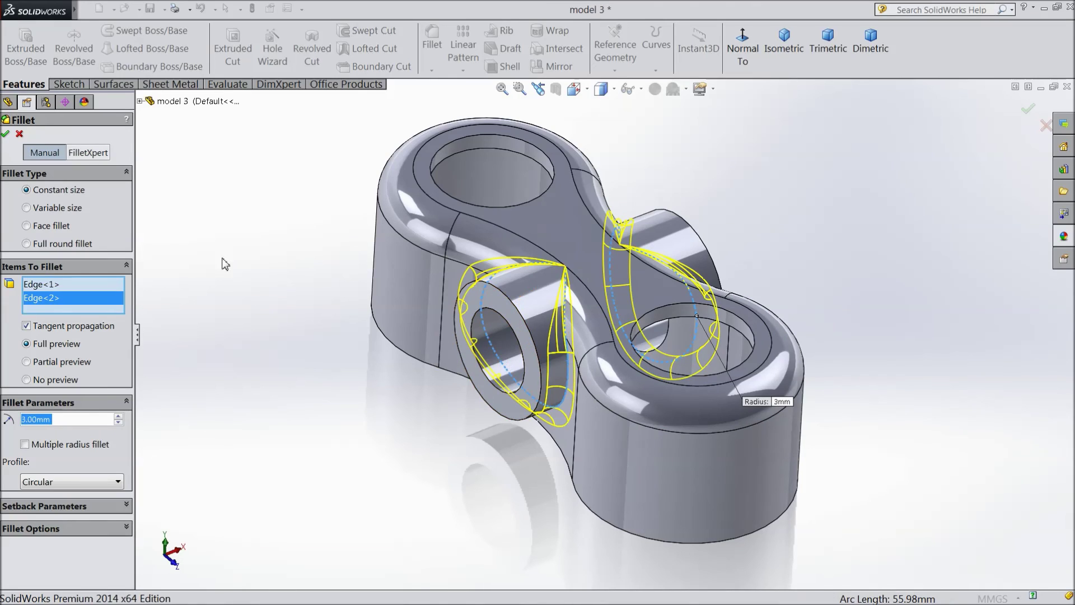
click(7, 135)
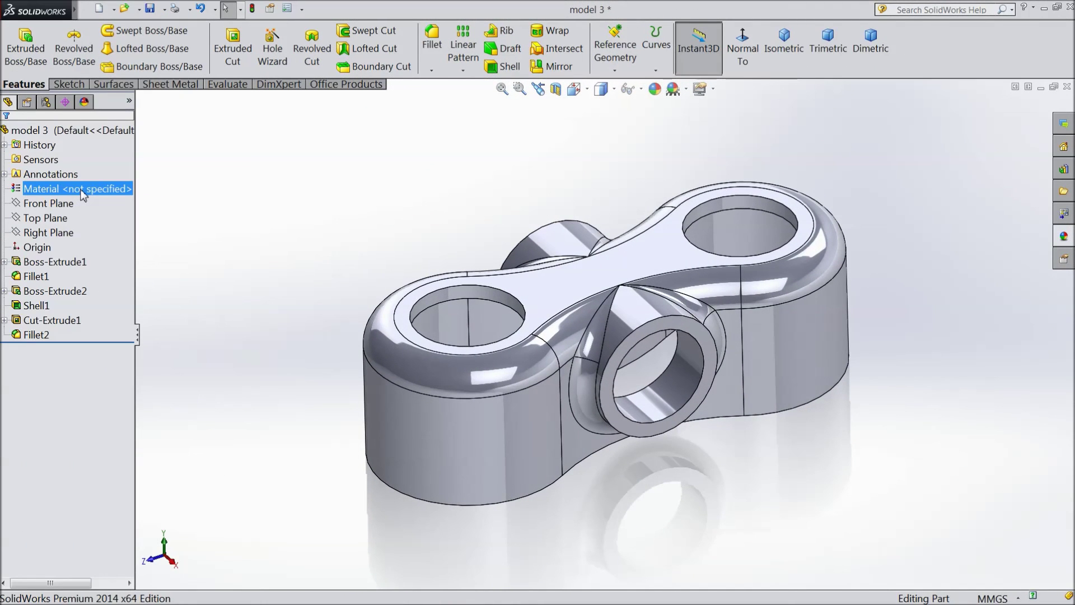
Assign AISI 1020 steel from the material library to the part
right_click(83, 194)
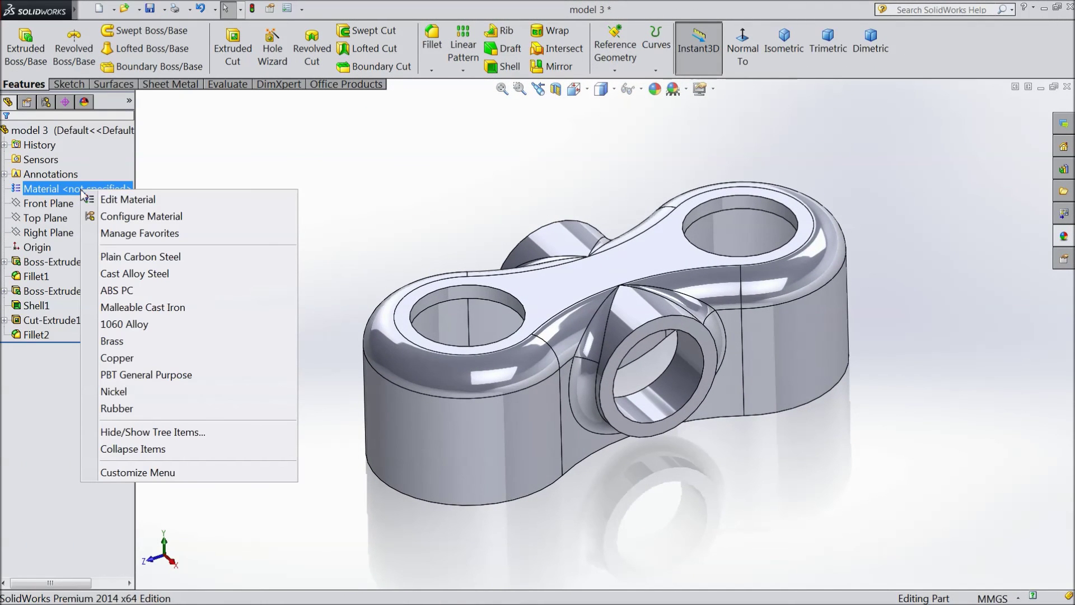
click(124, 200)
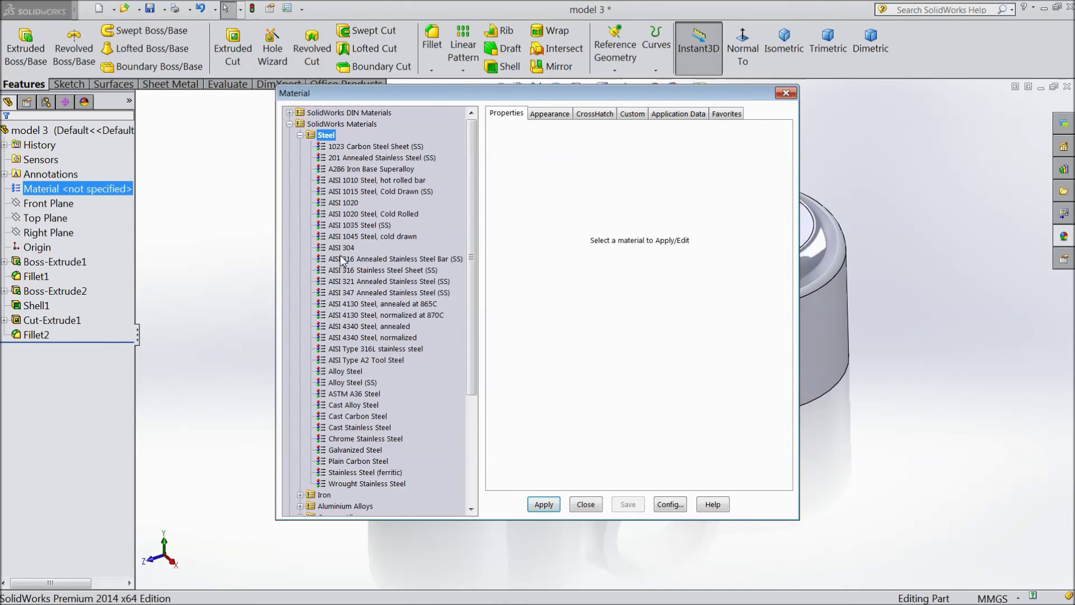
click(347, 203)
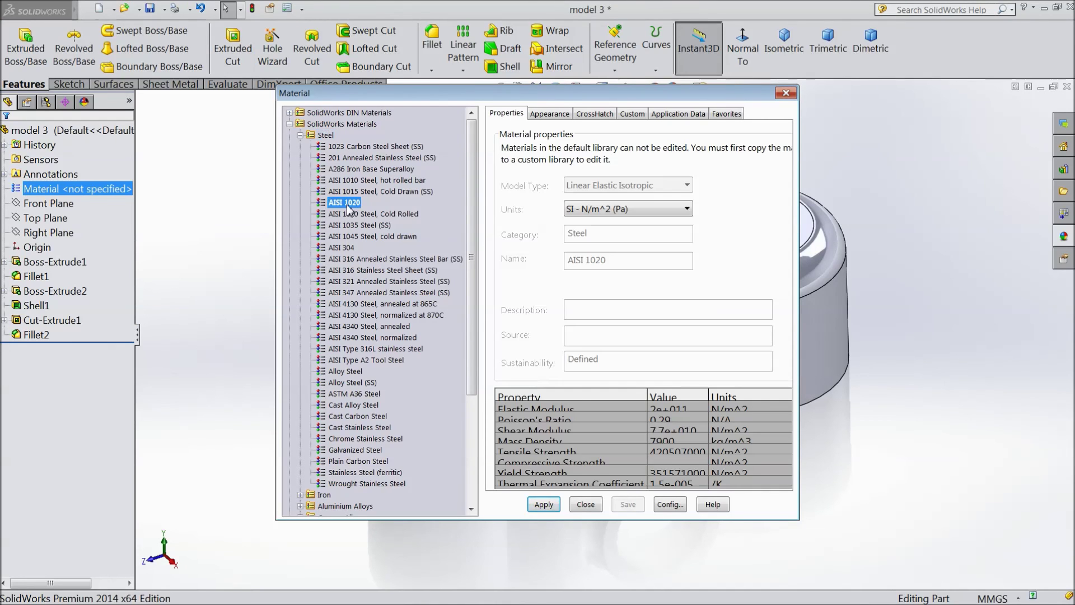
click(543, 504)
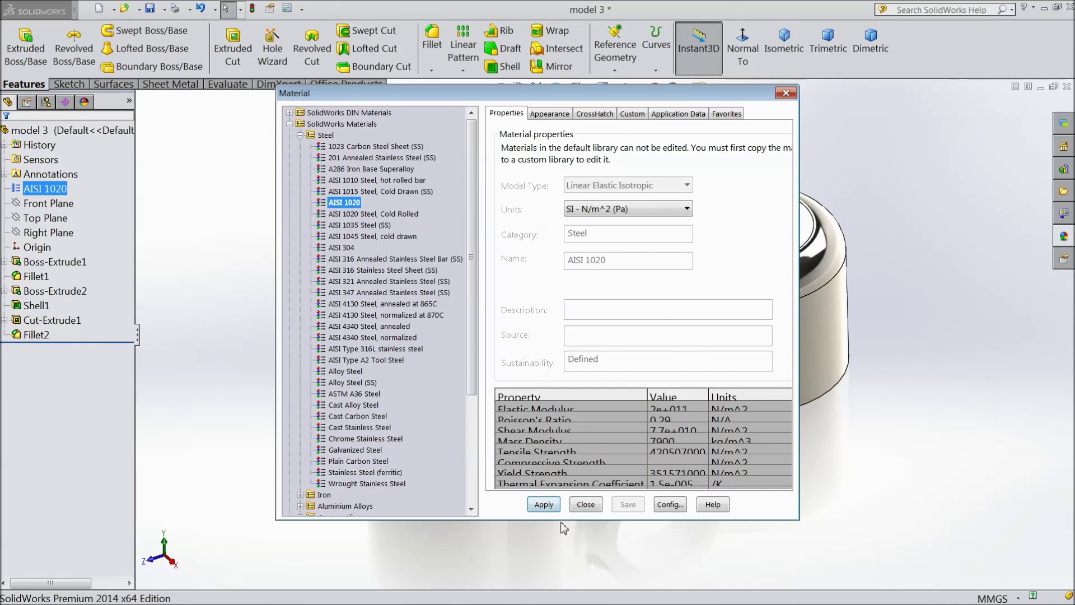
click(585, 504)
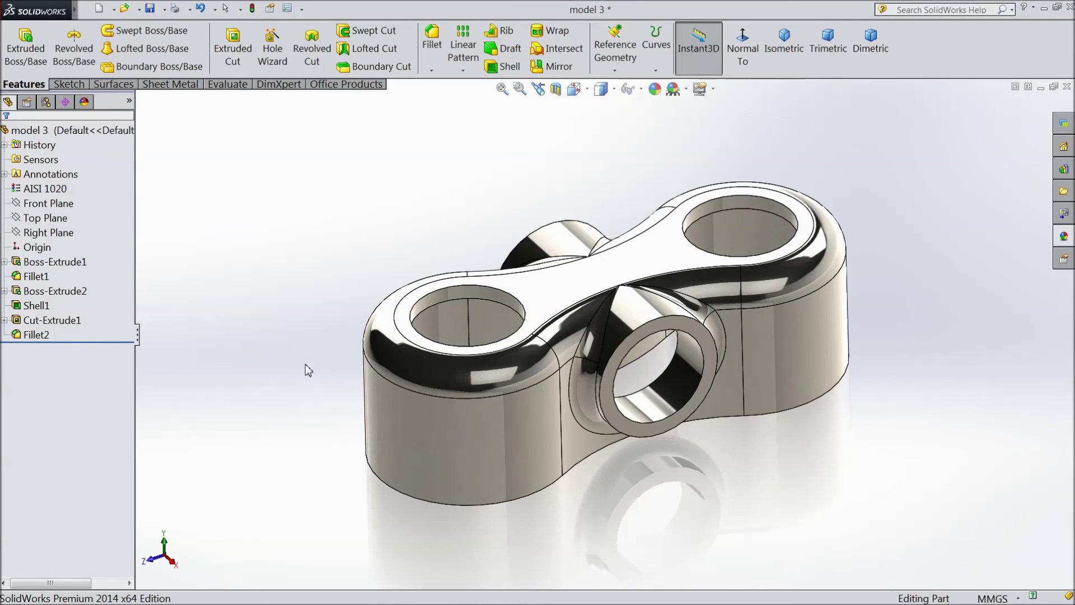
middle_drag(304, 364, 277, 303)
middle_drag(271, 381, 463, 436)
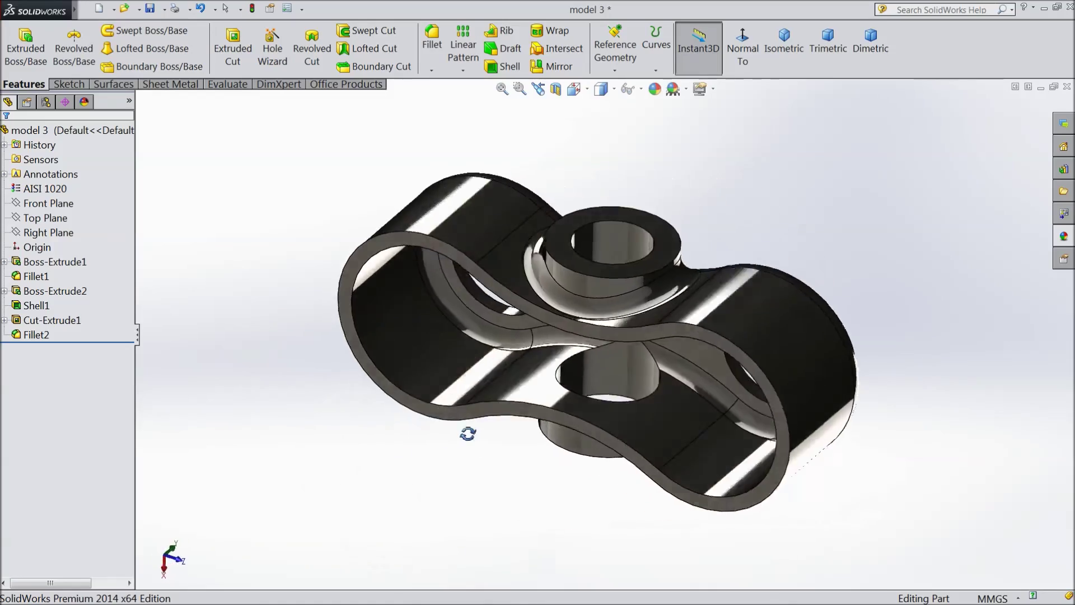